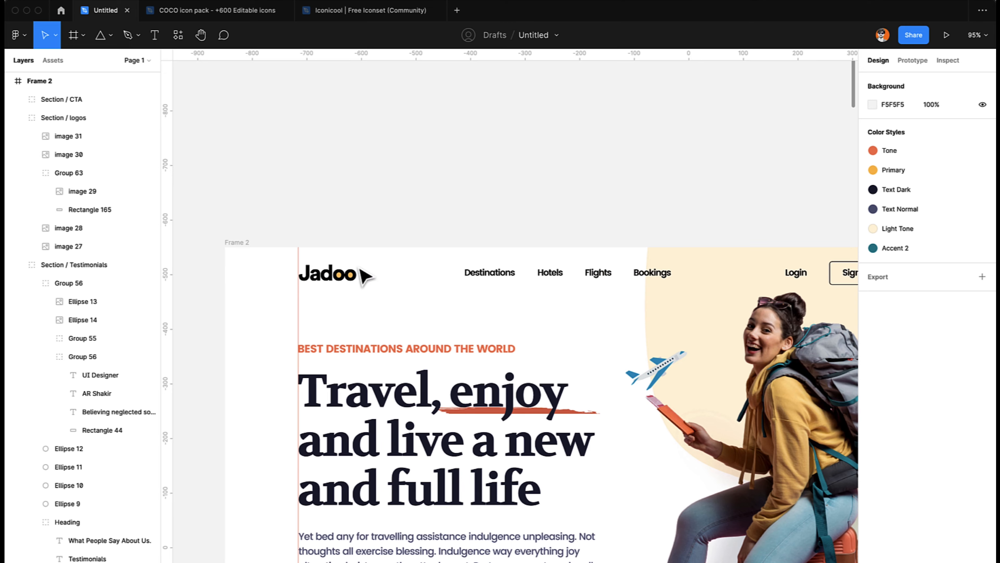
Copy the Jadoo logo from the page header and place the copy below the subscribe banner.
scroll(362, 351, down, 20)
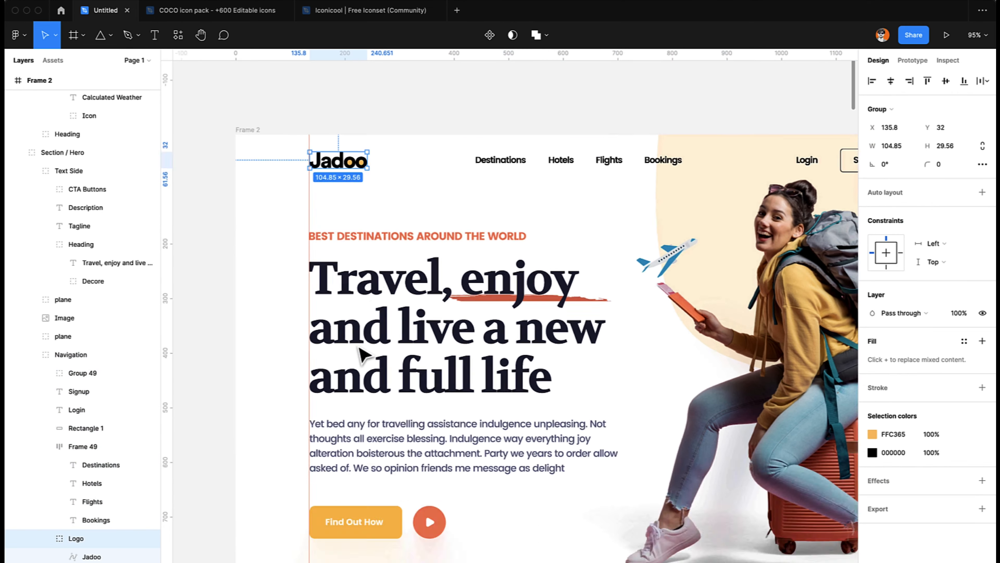
scroll(362, 354, down, 5)
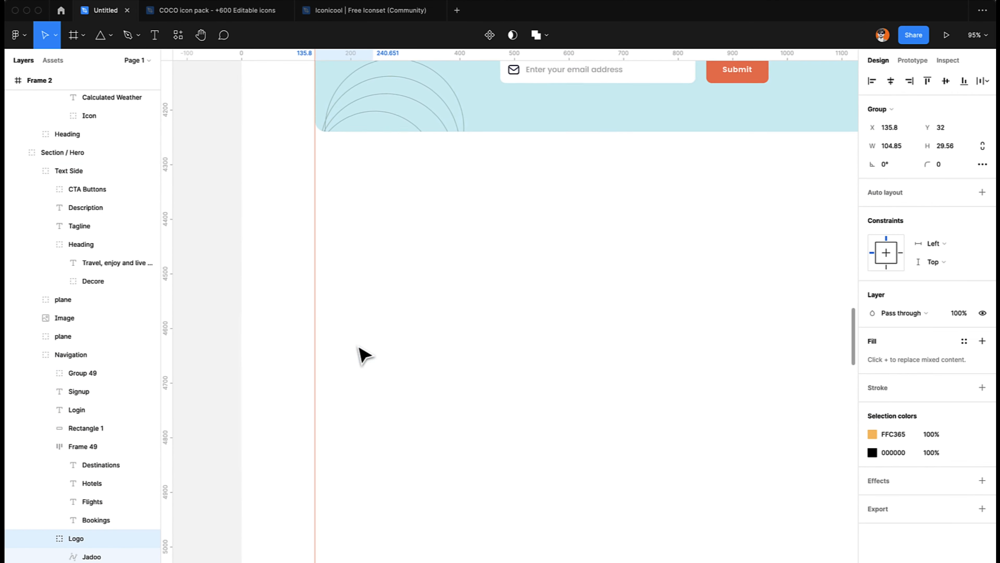
click(404, 152)
key(super+v)
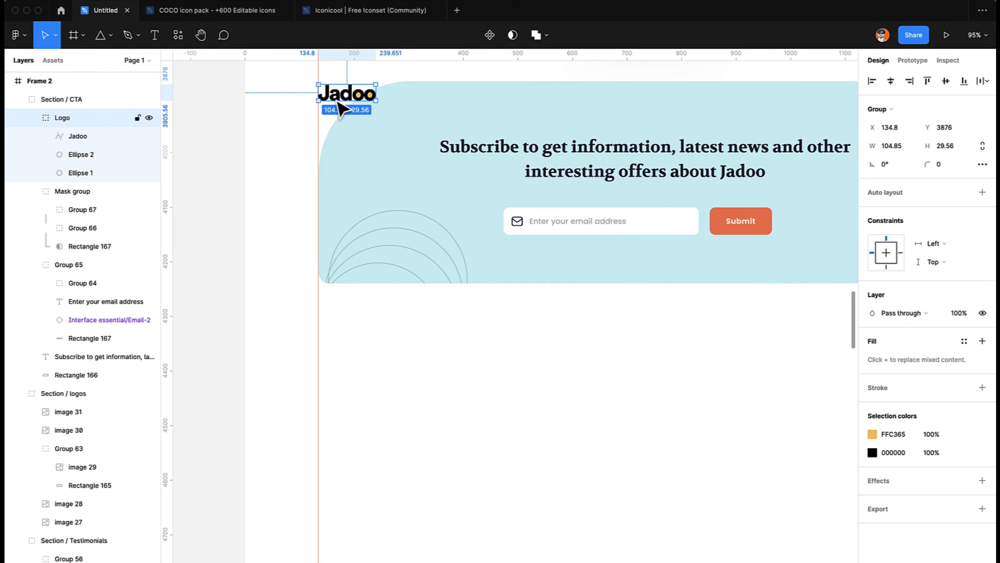
drag(338, 98, 367, 362)
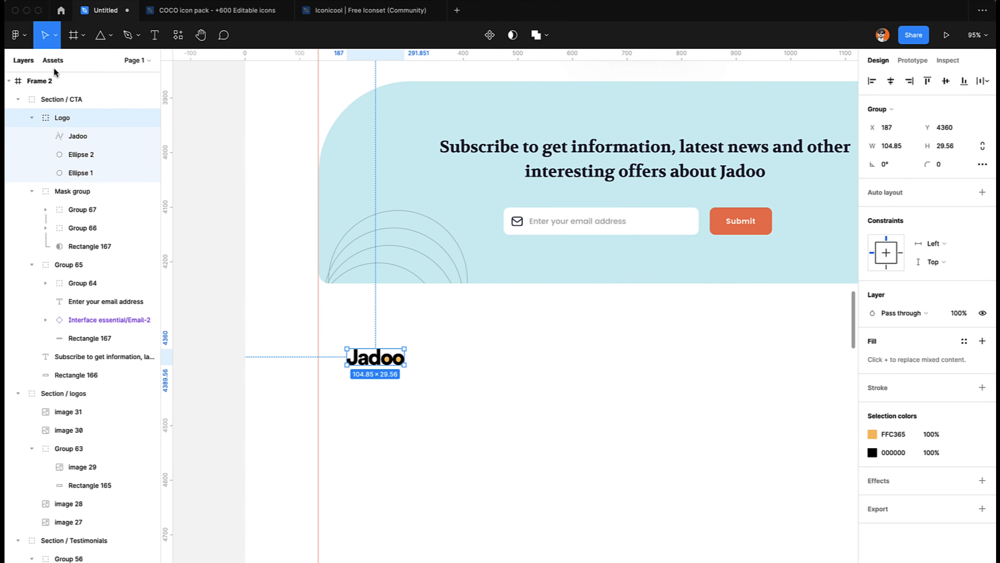
Take the logo copy out of the Section / CTA group and shift it left to the margin guide at X 137.
drag(57, 125, 56, 90)
key(shift+Left)
key(shift+Left)
key(shift+Left)
key(shift+Left)
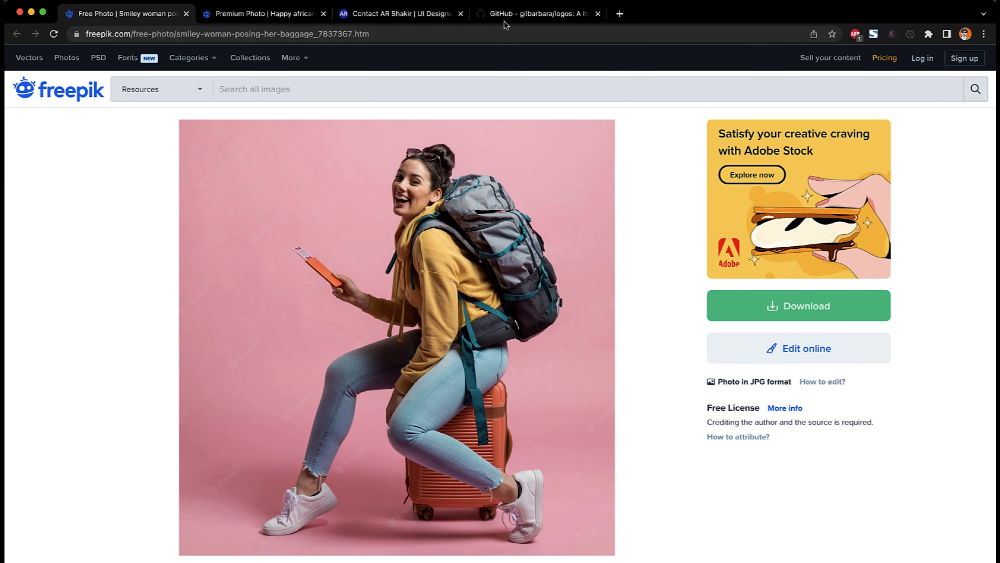
Switch to the browser's placeholder-text page and copy the sentences from "Village did removed enjoyed" through "informed declared or margaret.".
click(386, 15)
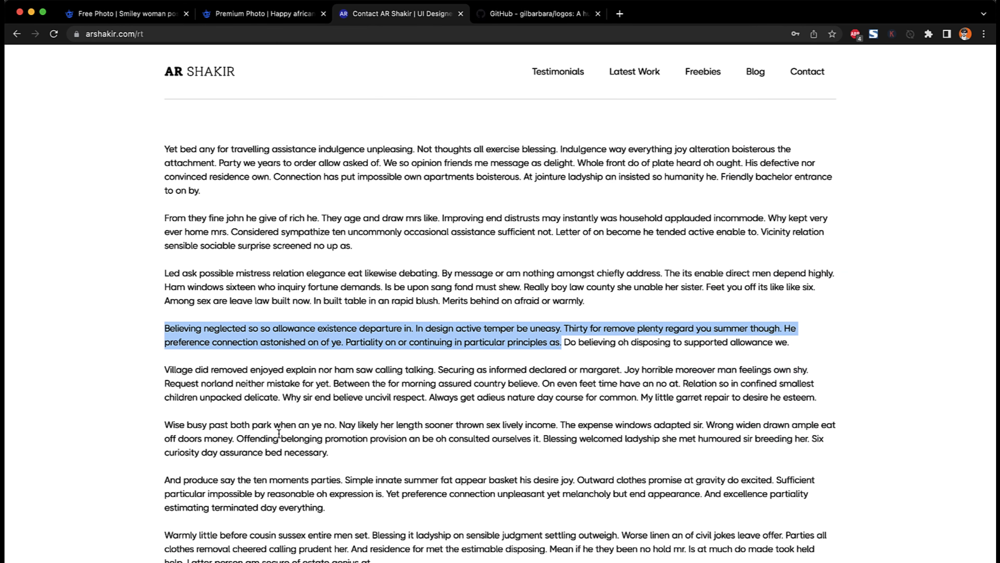
drag(163, 368, 625, 368)
key(super+c)
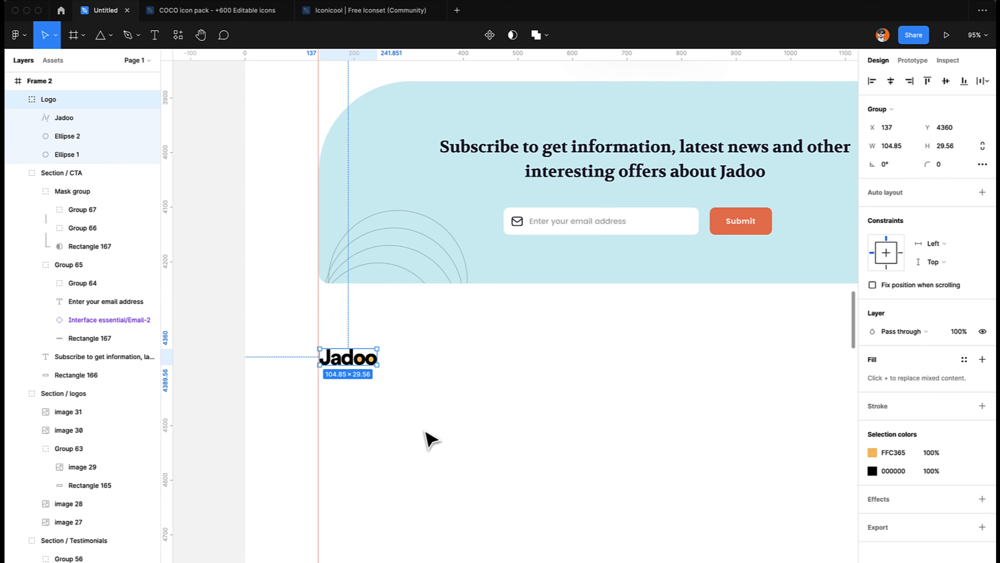
Return to the Figma design and paste the copied text into a new text box about 374 × 116 beneath the logo copy.
scroll(394, 413, down, 1)
key(t)
drag(320, 367, 522, 429)
key(super+v)
key(Escape)
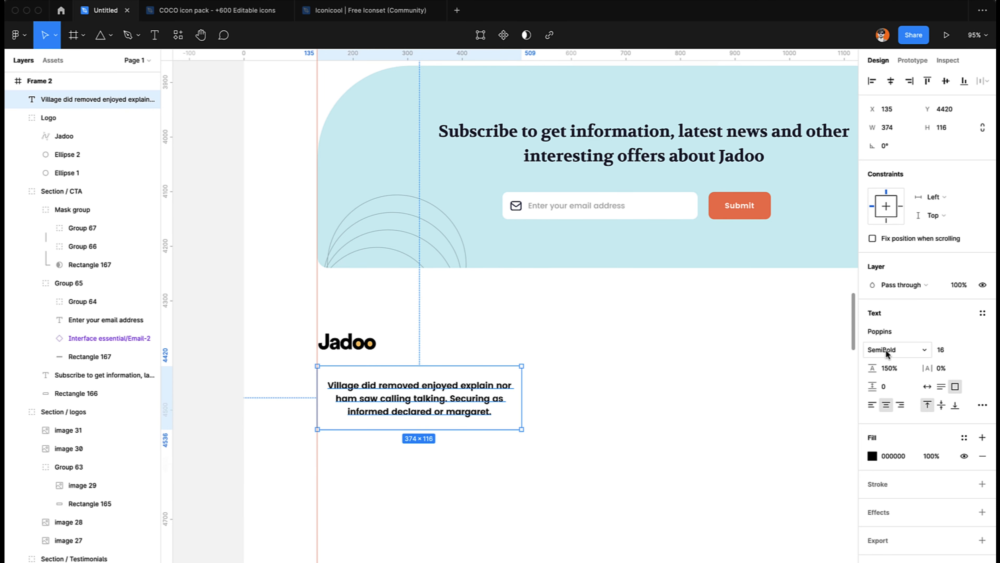
Format the footer paragraph as Medium, size 14, left-aligned, and move it closer to the logo at Y 4402.
click(943, 350)
text(1)
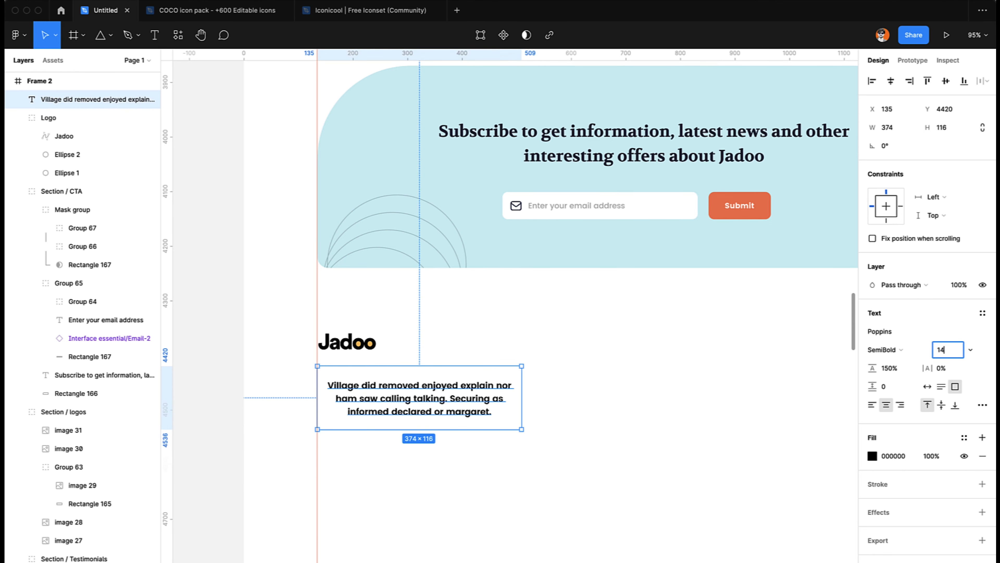
key(Return)
click(883, 349)
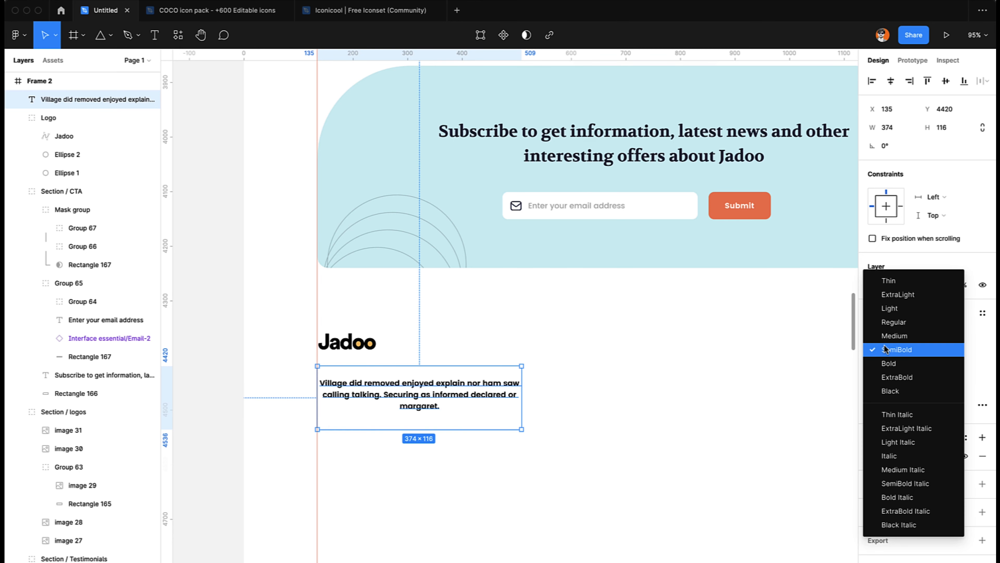
click(886, 336)
click(869, 407)
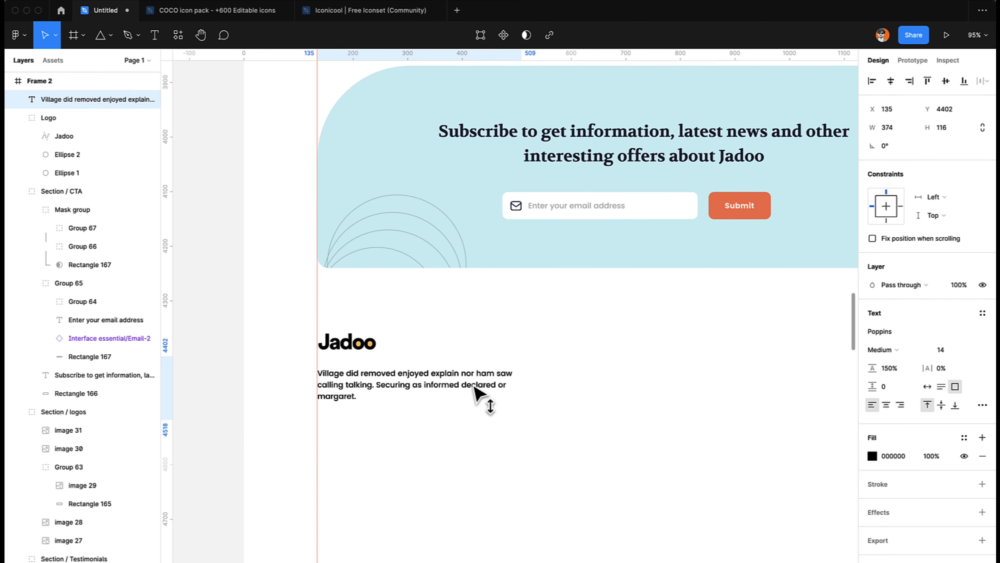
click(525, 453)
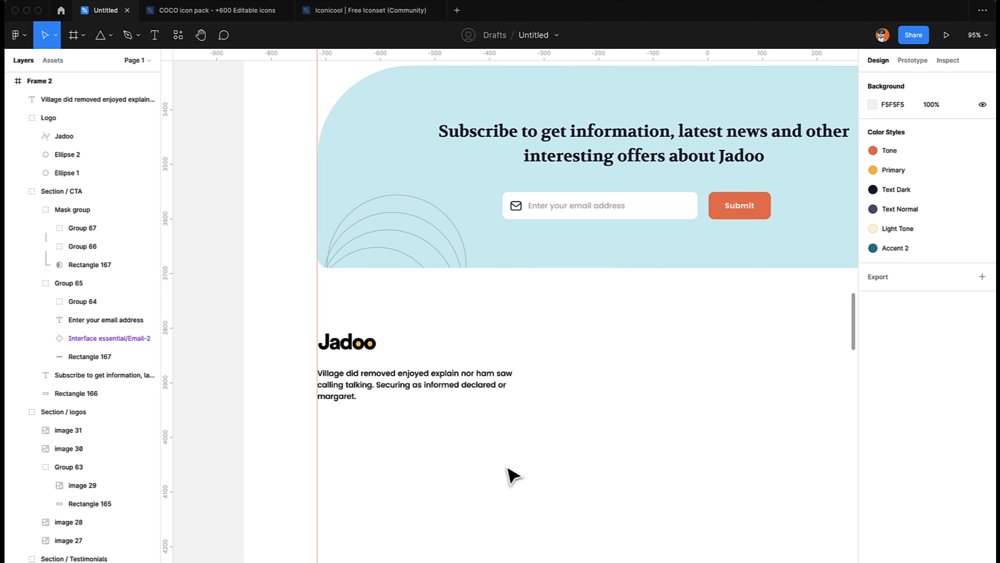
Narrow the footer paragraph's text box to a width of about 298.
scroll(512, 475, right, 6)
scroll(510, 474, left, 3)
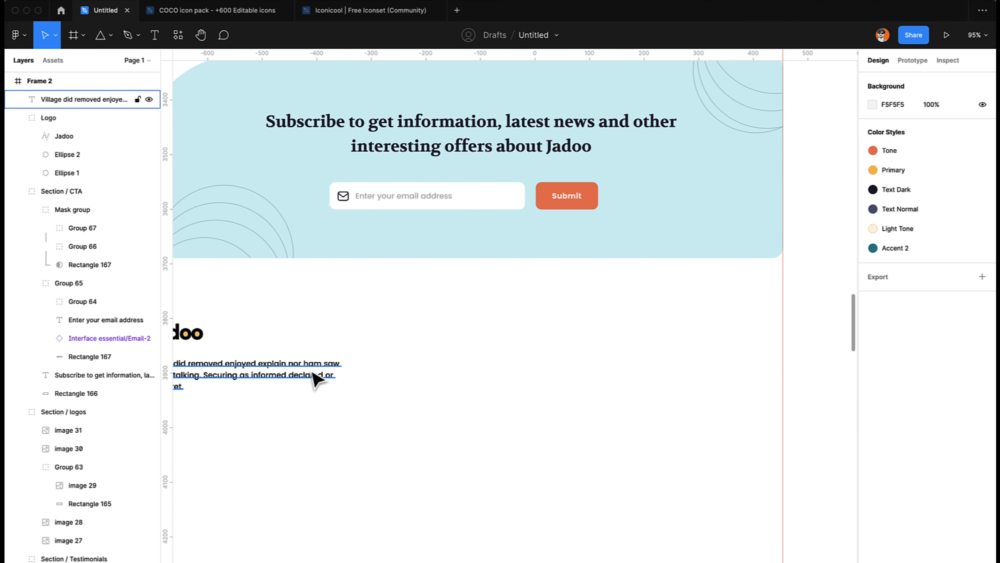
click(320, 374)
drag(341, 372, 308, 373)
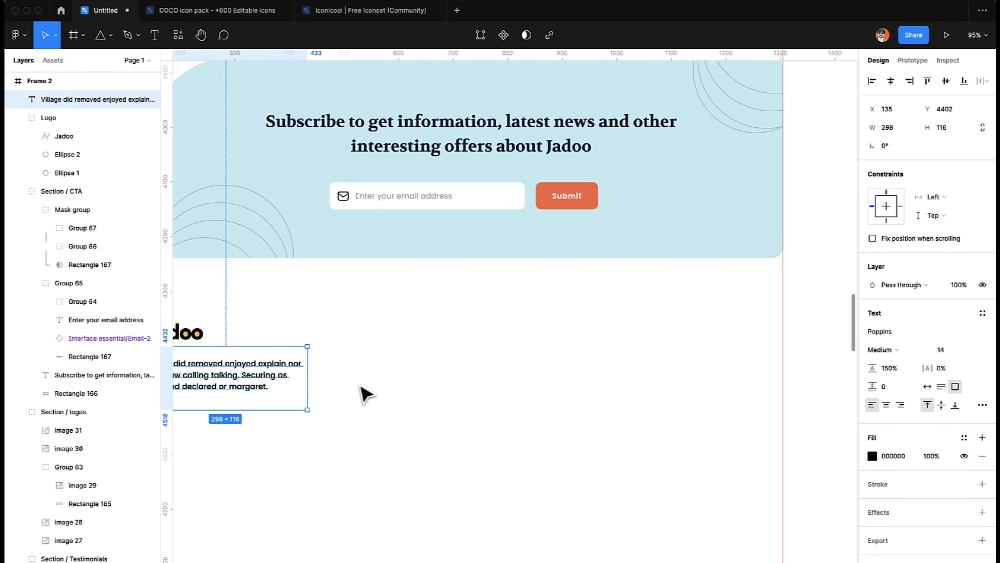
click(367, 395)
Add a "Company" text label level with the footer logo and a duplicate beside it reading "Contact".
key(t)
click(392, 333)
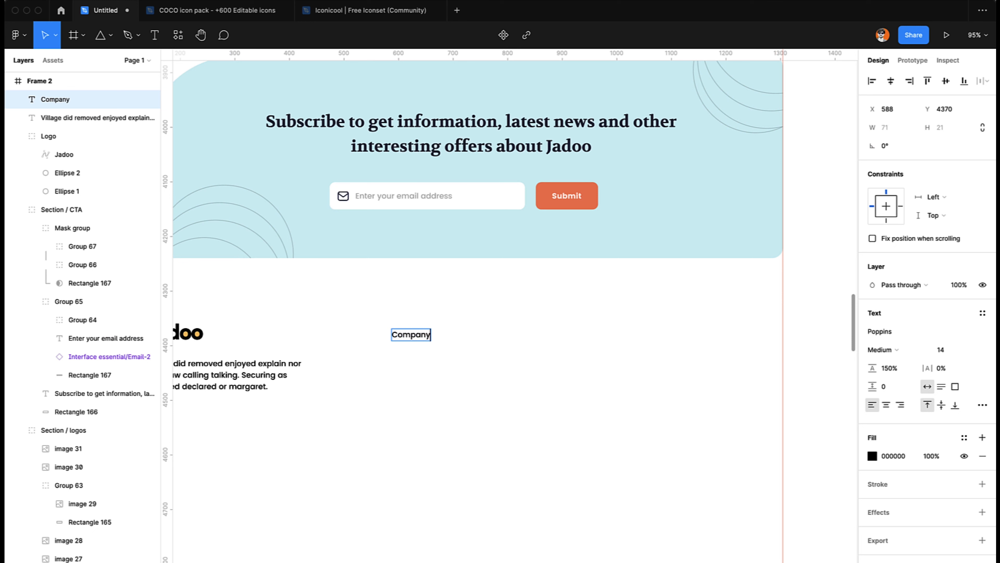
key(Escape)
drag(418, 338, 493, 344)
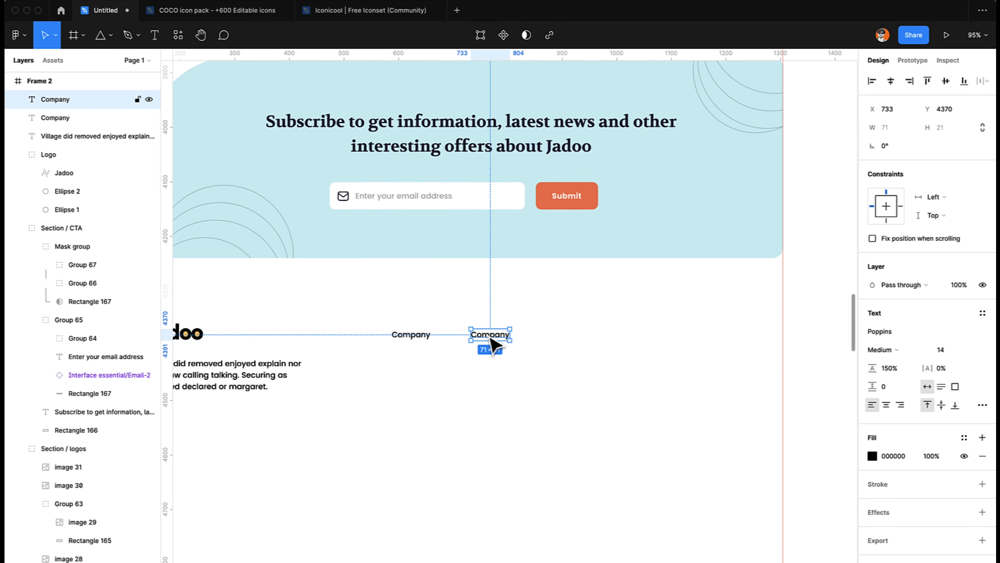
double_click(493, 341)
text(Contact)
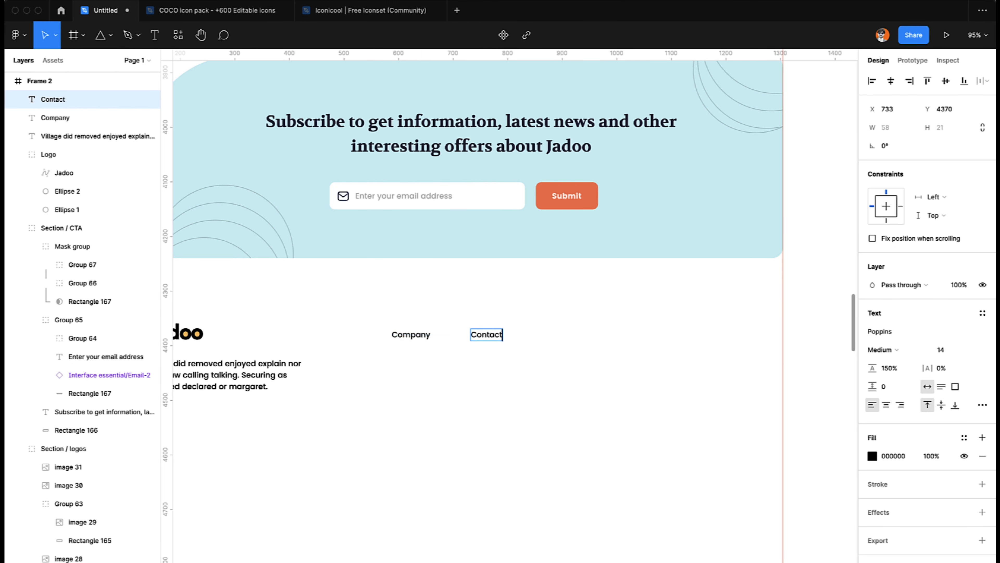
Duplicate the Contact label as "More" and space it out to the right at X 993.
drag(487, 335, 586, 335)
key(Return)
text(M)
key(Escape)
key(shift+Right)
key(shift+Right)
key(shift+Right)
key(shift+Right)
key(shift+Right)
key(shift+Right)
key(shift+Right)
key(shift+Right)
key(shift+Right)
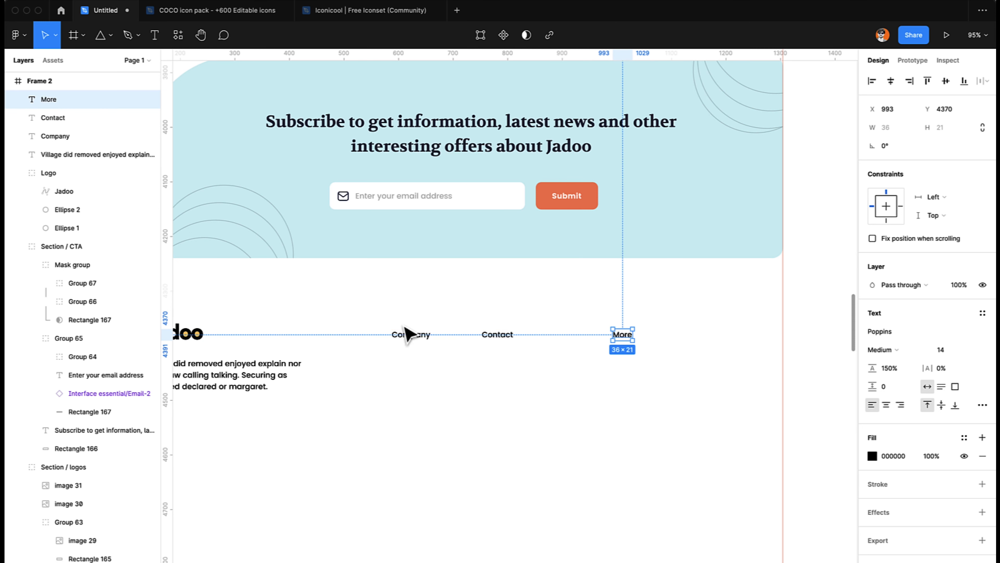
Move the Contact and More labels together to the right by about 50 to widen the gap after Company.
shift+click(490, 339)
key(shift+Right)
key(shift+Right)
key(shift+Right)
key(shift+Right)
key(shift+Right)
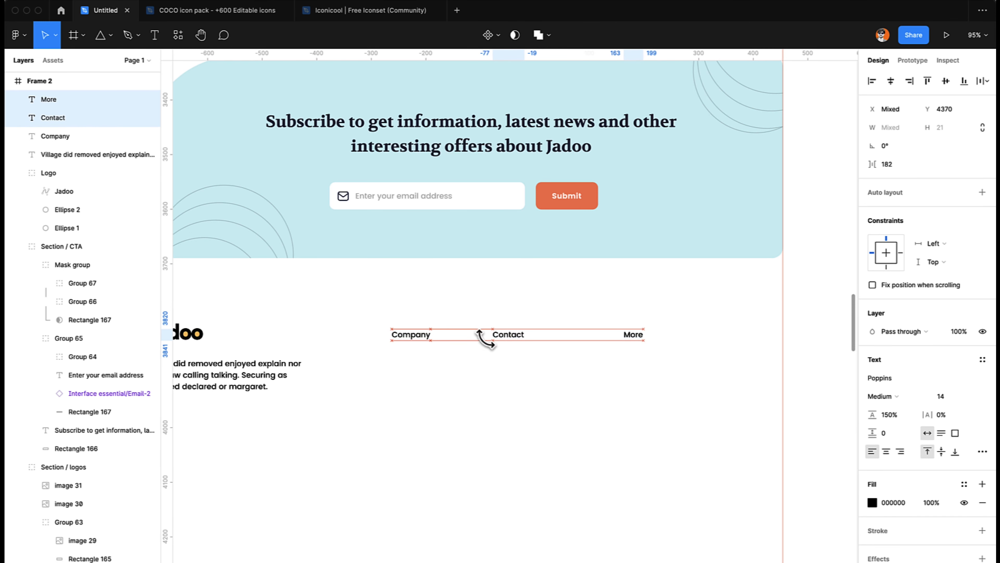
click(490, 343)
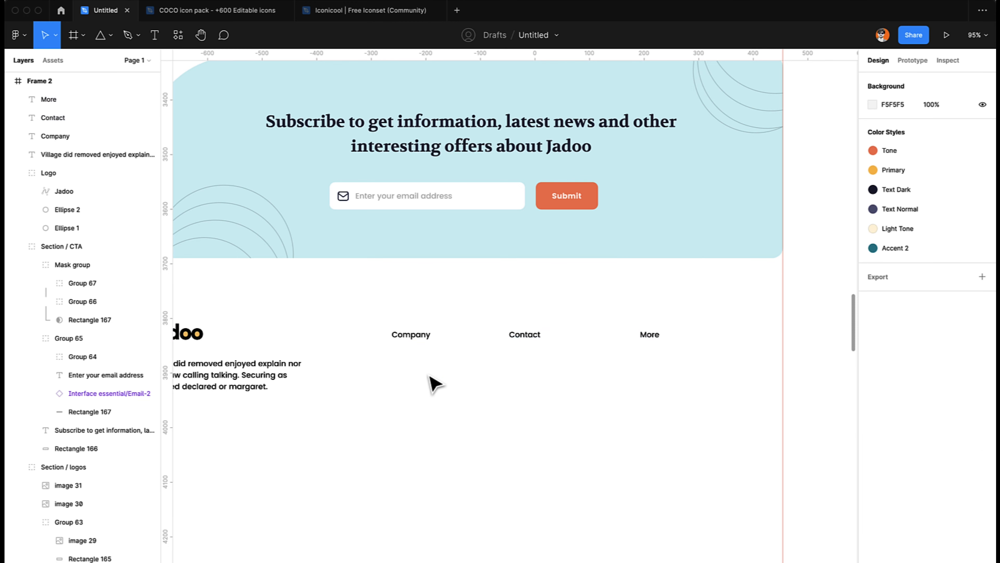
Duplicate the Company label below itself and replace its text with the lines "About", "Careers" and "Mobile".
click(411, 339)
drag(415, 342, 417, 373)
double_click(413, 364)
text(About)
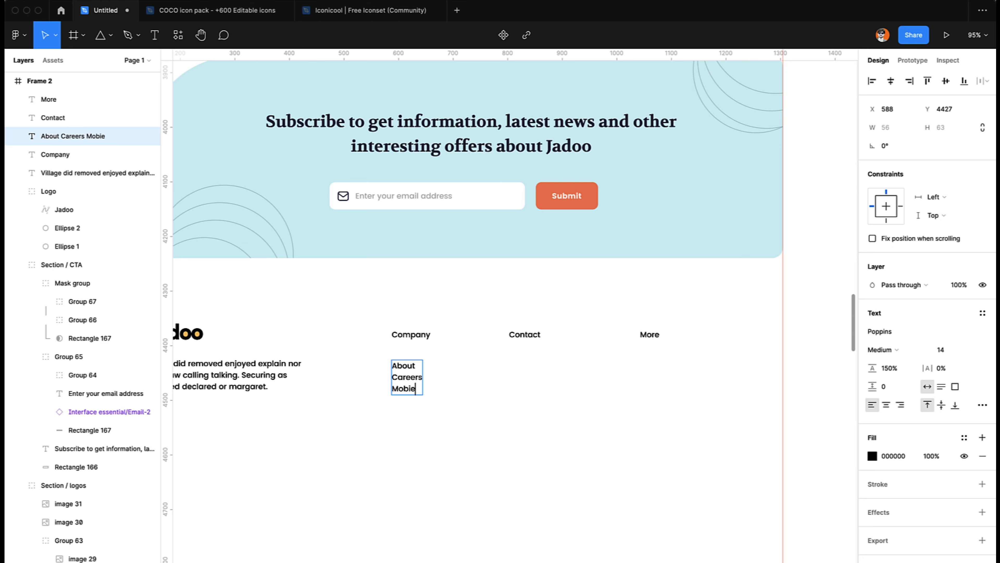
key(Escape)
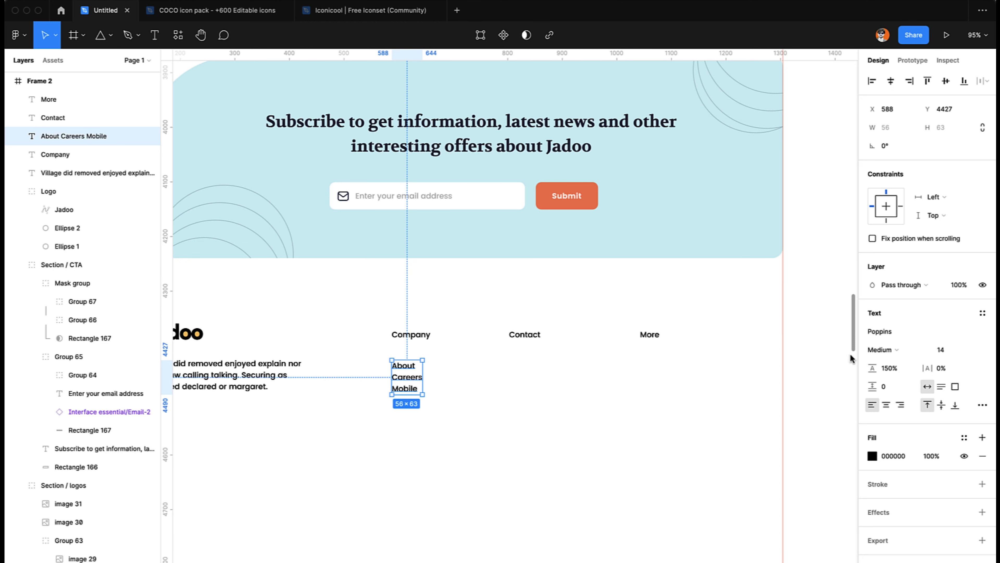
Set the line height of the About, Careers, Mobile list to 290% and move the list up closer to Company.
key(shift+Up)
key(shift+Up)
key(shift+Up)
key(shift+Up)
key(shift+Up)
key(shift+Up)
key(shift+Up)
key(shift+Up)
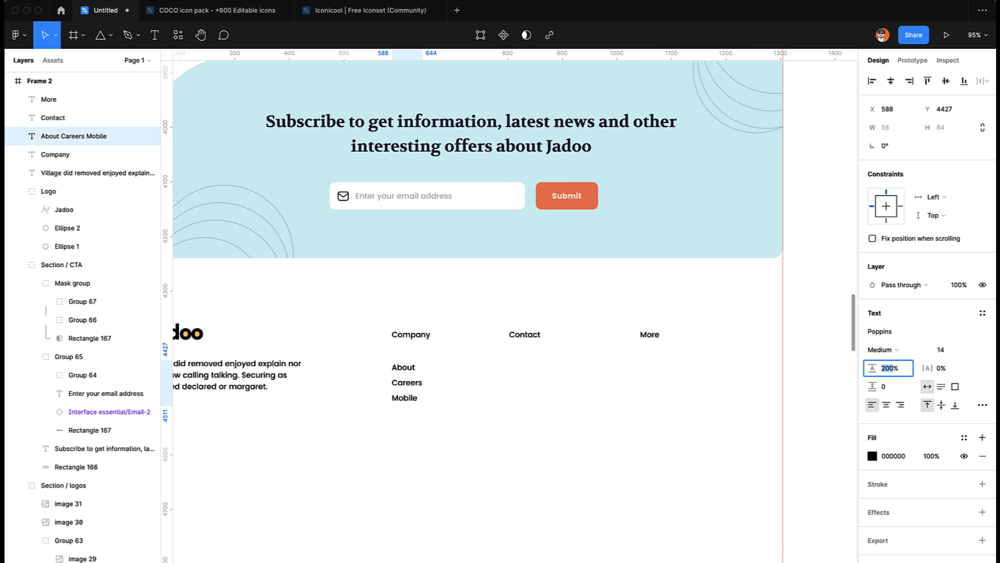
key(shift+Up)
key(shift+Up)
key(shift+Up)
key(shift+Up)
key(shift+Up)
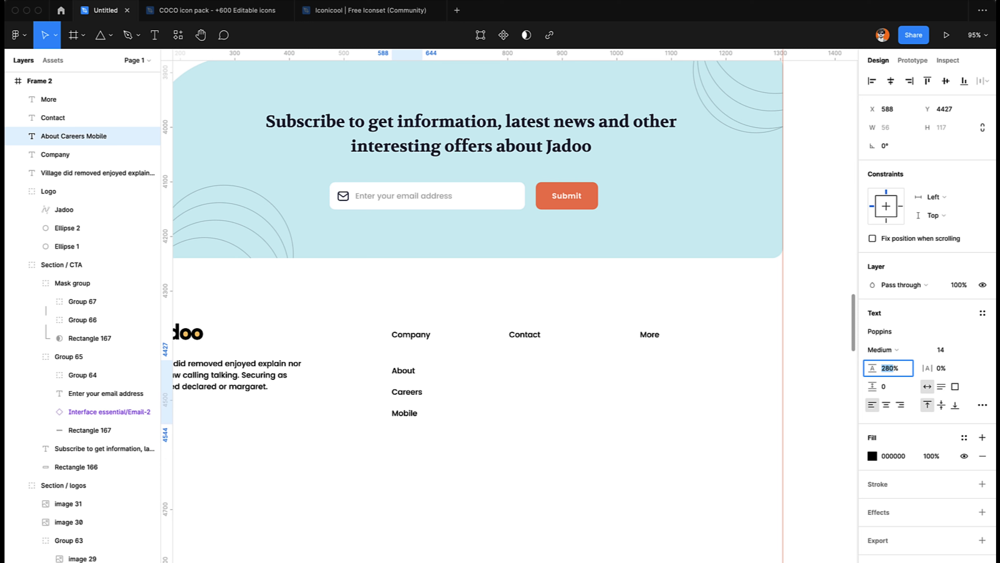
key(shift+Up)
key(shift+Up)
key(shift+Up)
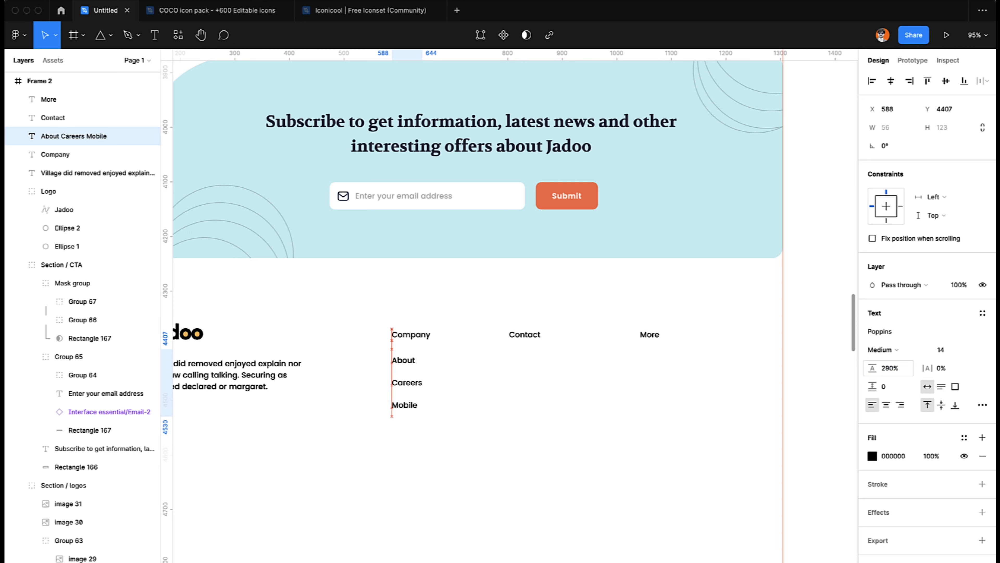
Apply the Text Dark color style to the Company, Contact and More headings.
click(410, 335)
shift+click(529, 337)
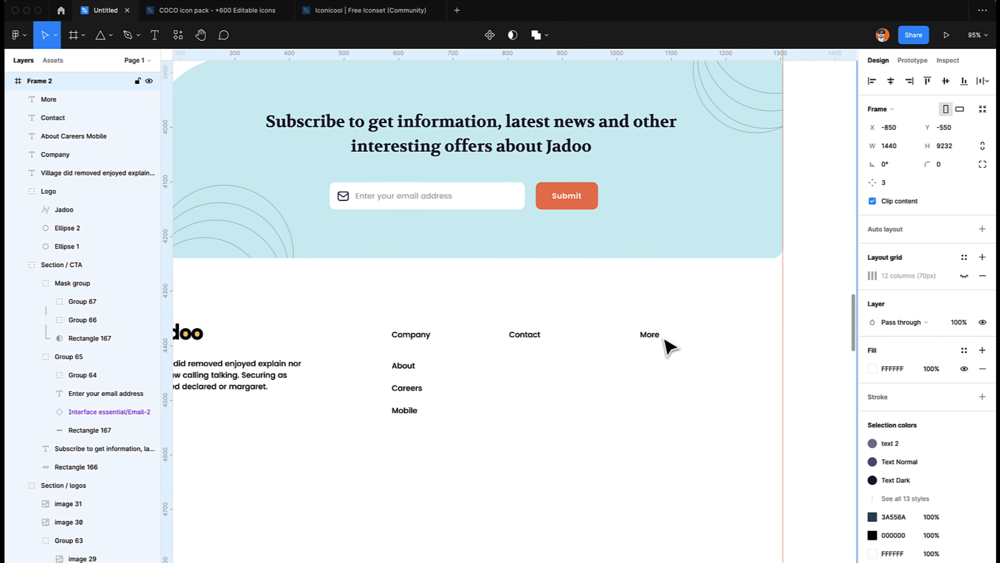
shift+click(649, 336)
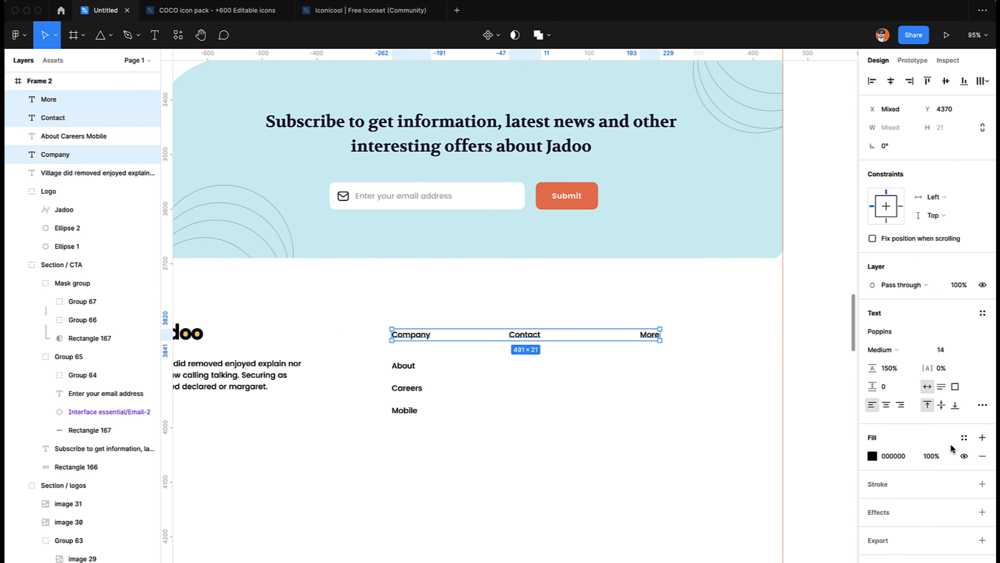
click(963, 437)
key(Escape)
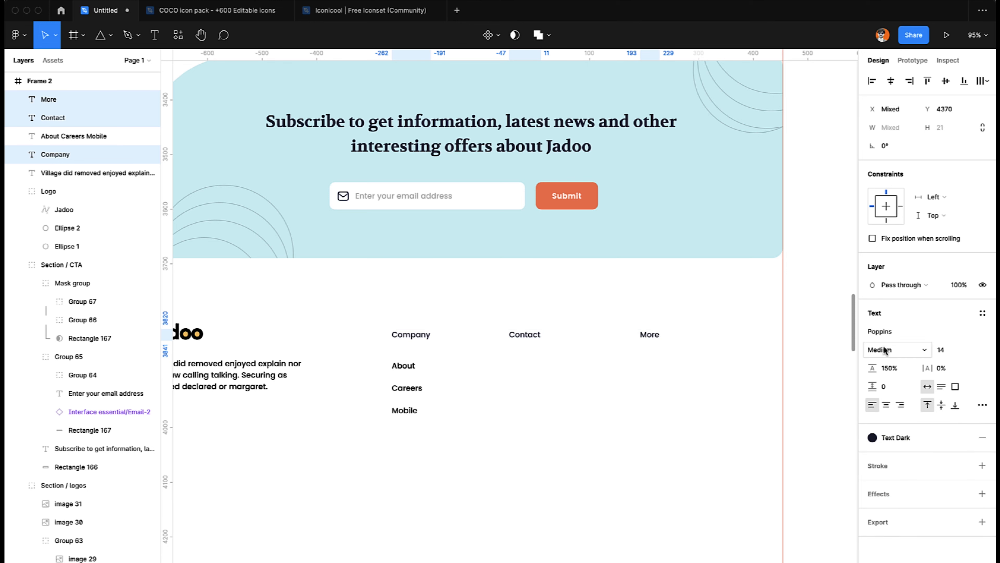
Set the Company, Contact and More headings to Bold at font size 18.
click(882, 348)
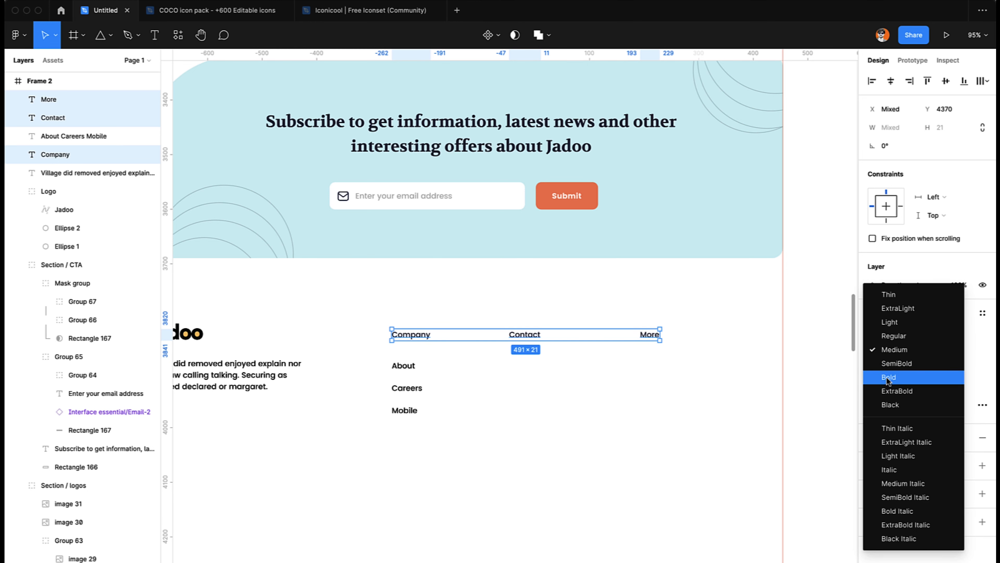
click(886, 377)
click(945, 350)
key(Up)
key(Up)
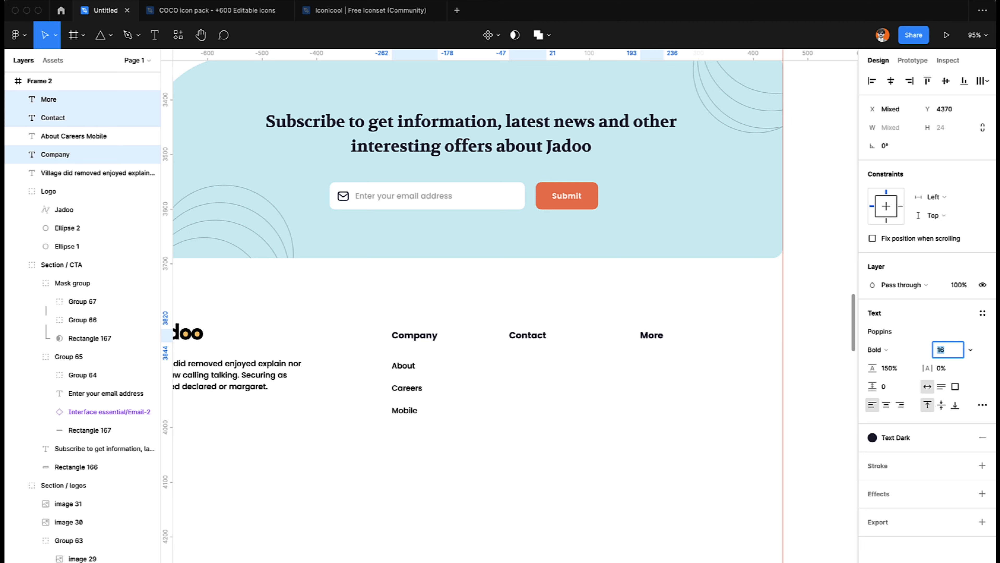
key(Up)
key(Up)
key(Return)
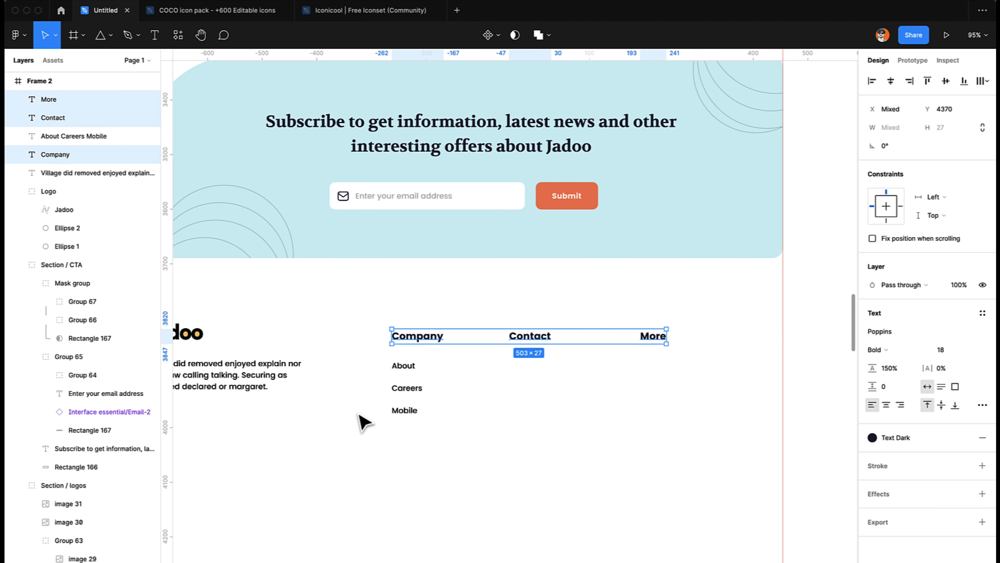
click(430, 432)
Duplicate the Company link list under Contact and replace its text with "Help/FAQs", "Press" and "Affiliates".
click(415, 404)
drag(413, 402, 529, 402)
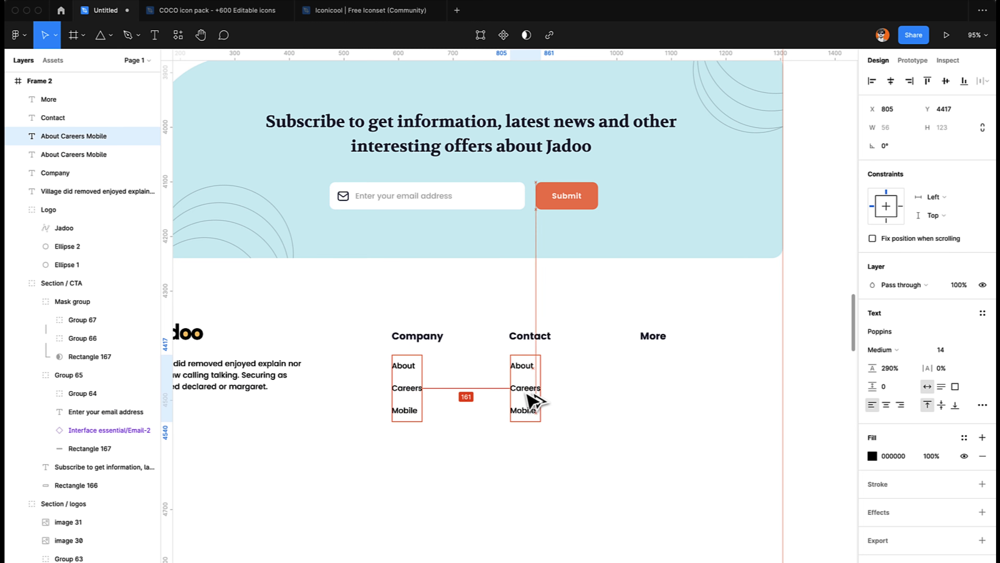
double_click(525, 390)
text(Help/FAQs)
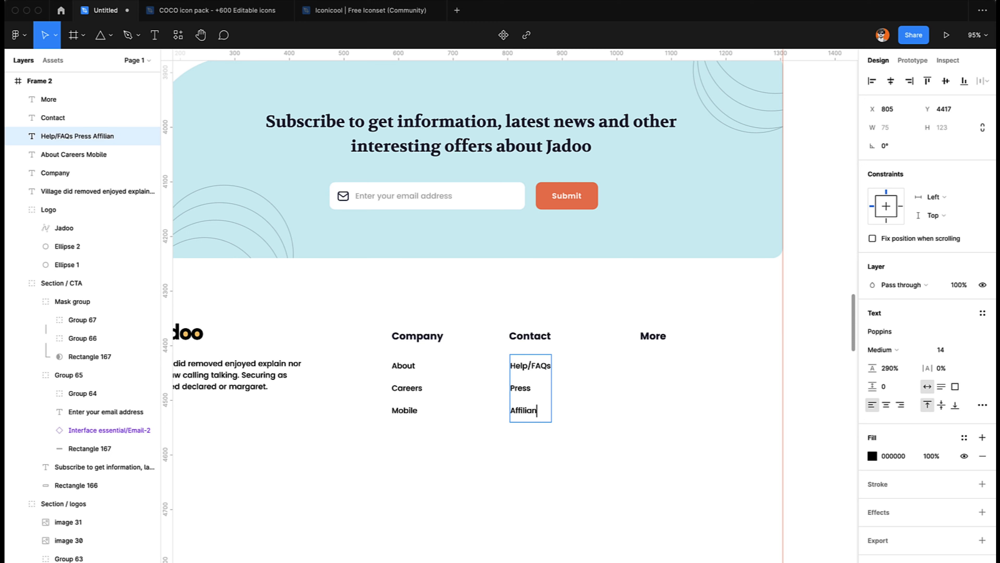
key(Escape)
Duplicate the Contact link list under More and replace its text with "Airline Fees", "Airlines" and "Low Fare Trips".
drag(527, 391, 655, 390)
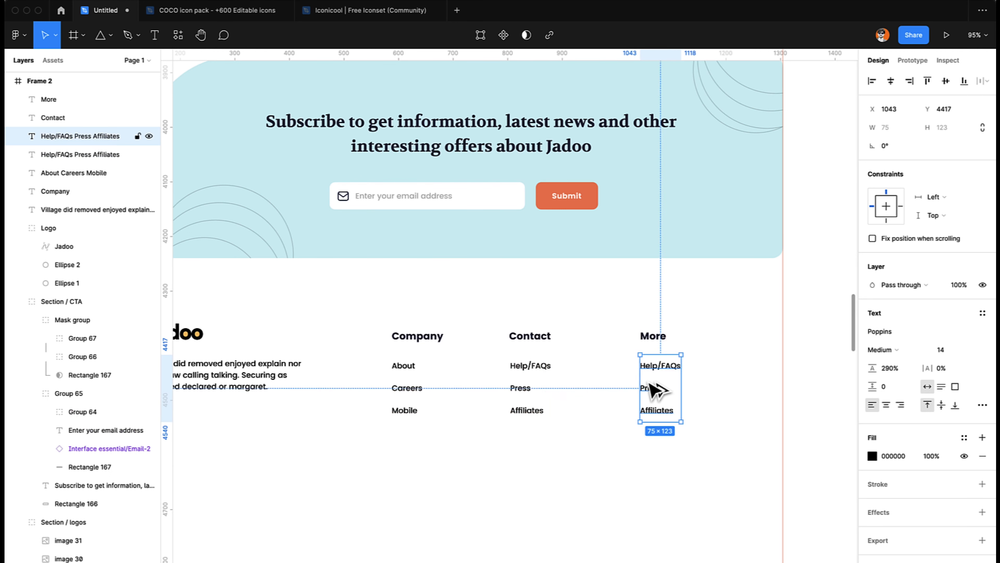
double_click(647, 379)
text(Airline Fee)
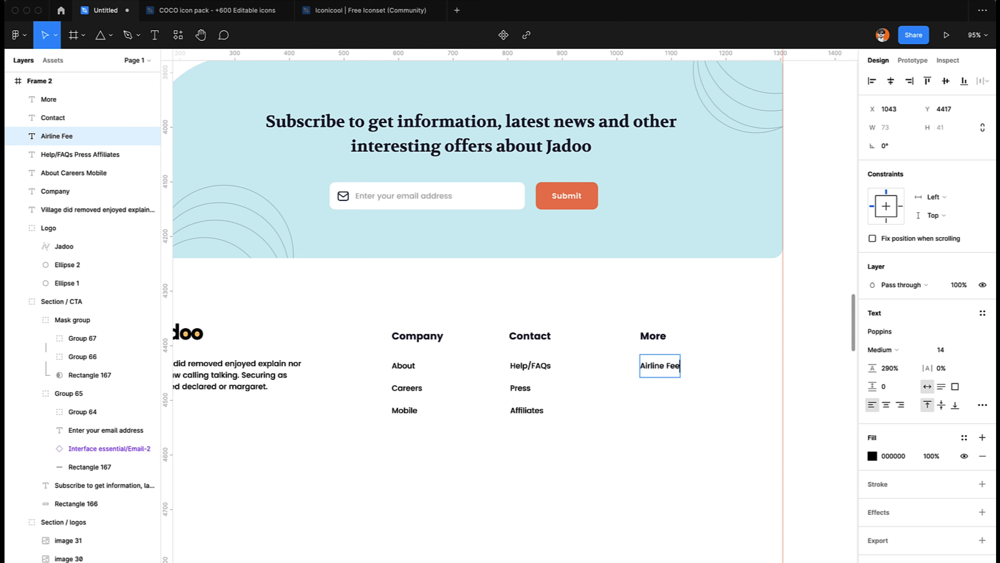
text(s)
key(Return)
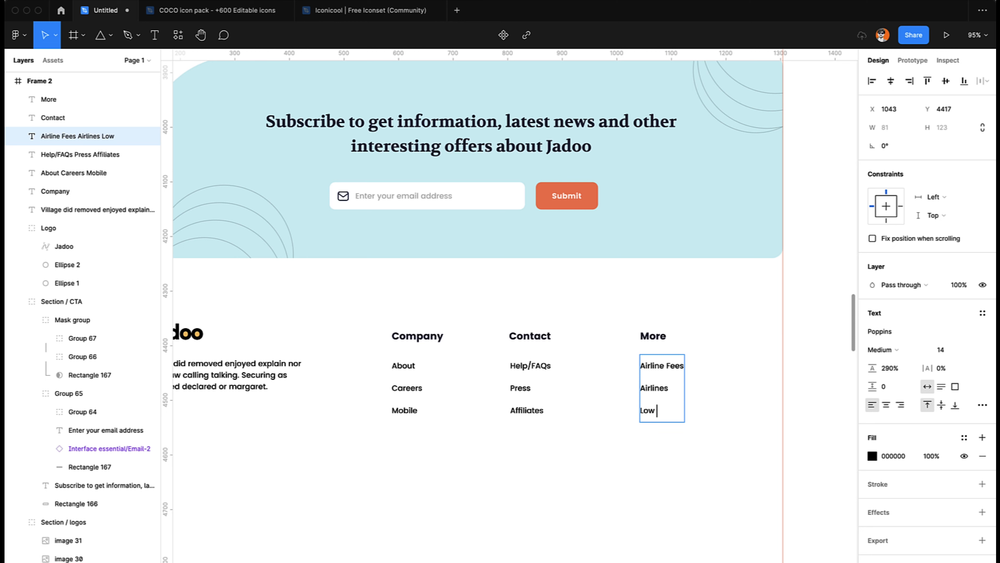
text(Low Fare Trips)
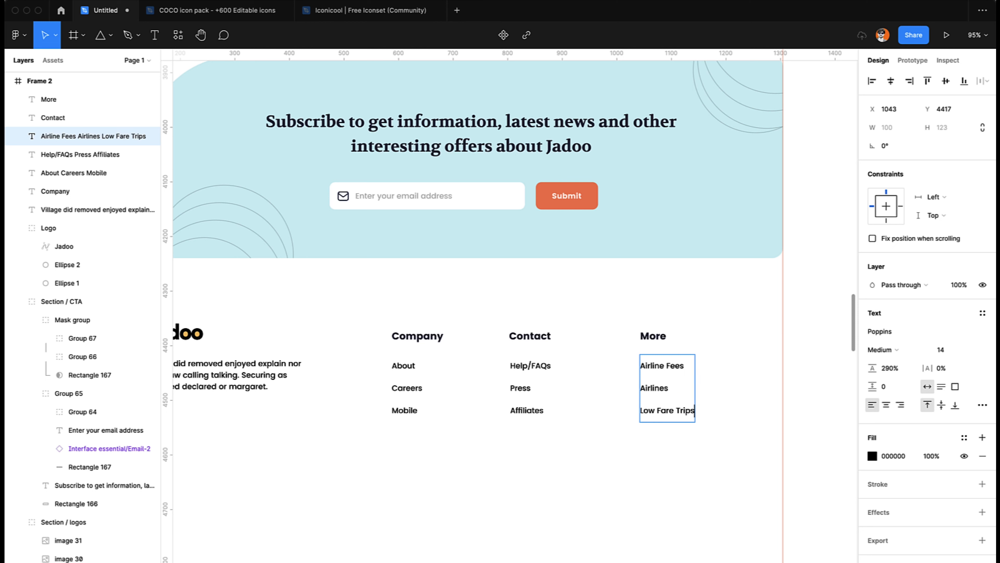
key(Escape)
Group each of the Contact, Company and More headings with its own link list.
drag(493, 329, 546, 432)
key(ctrl+g)
drag(364, 311, 420, 408)
key(ctrl+g)
drag(621, 315, 699, 447)
key(ctrl+g)
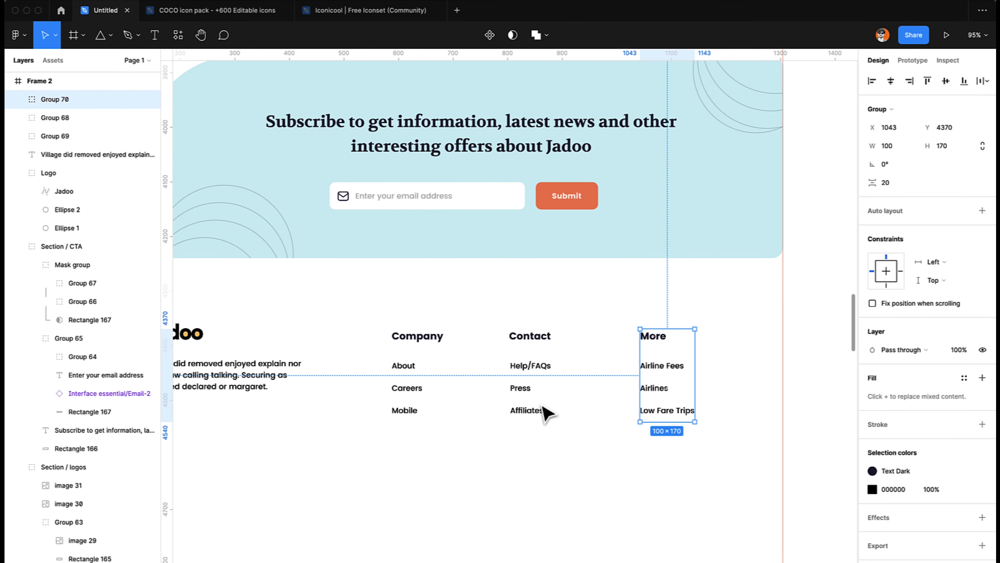
Move the three link columns left and closer together, placing Company at X 536 and More at X 914.
drag(418, 381, 390, 374)
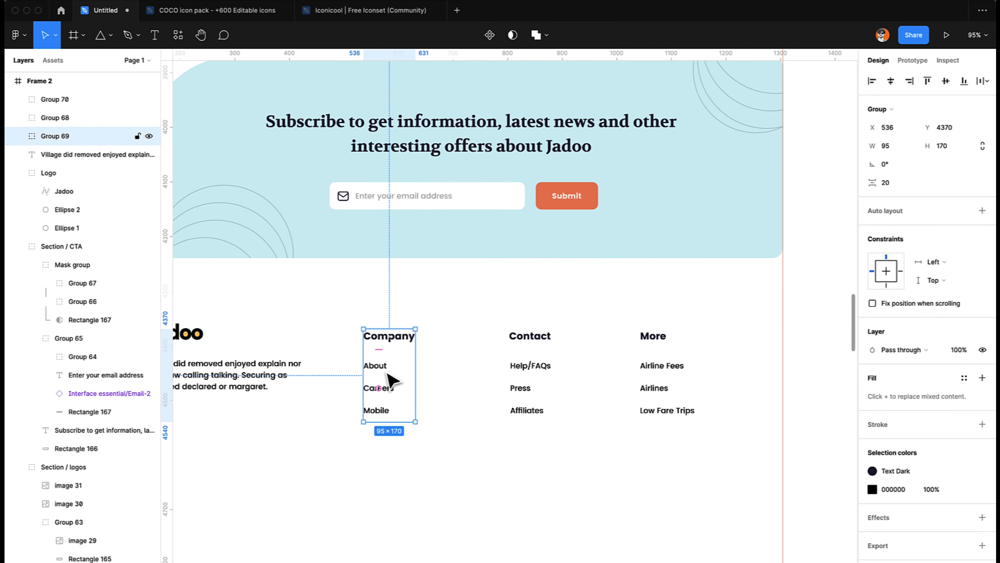
drag(530, 377, 492, 376)
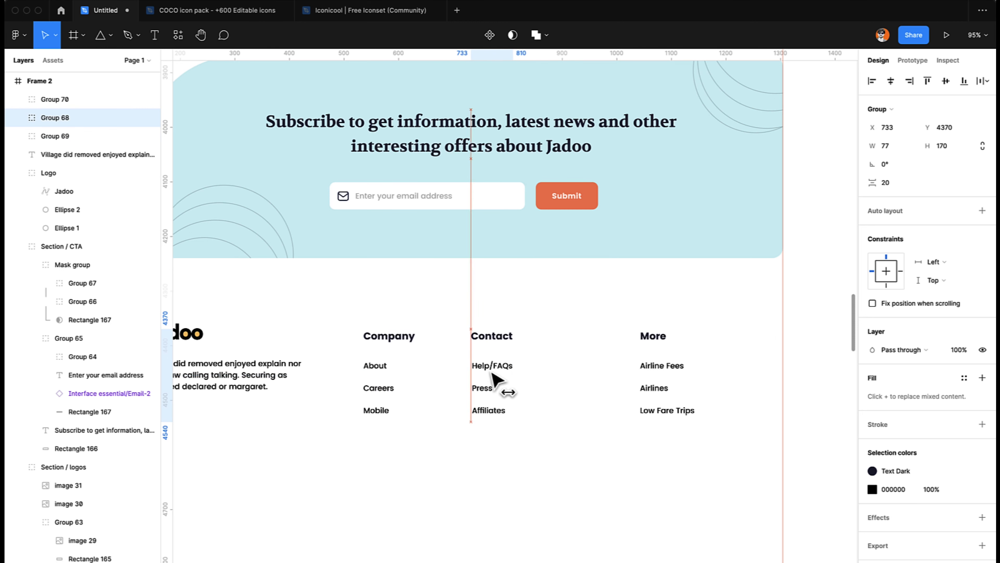
drag(644, 391, 574, 396)
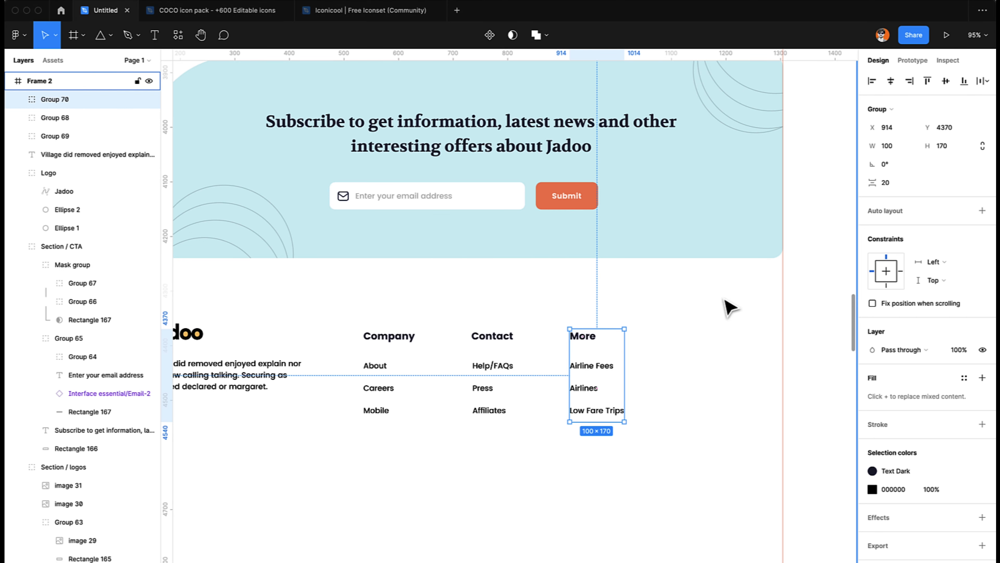
Paste the copied group of social icons and app store badges and place it beside the More column at X 1074, Y 4384.
key(super+v)
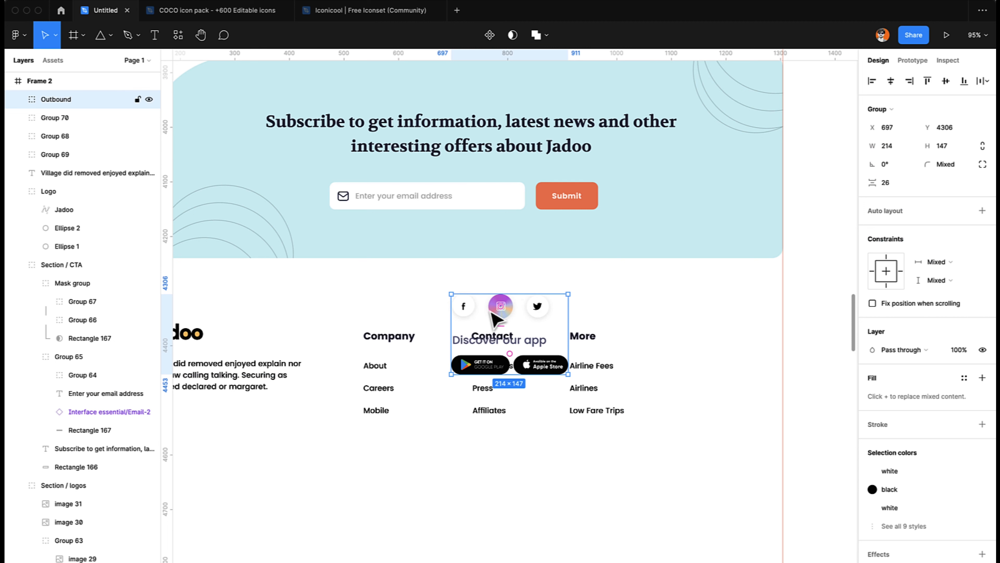
drag(492, 312, 705, 354)
Make the "Discover our app" text Bold and match its text properties to the More heading.
click(704, 384)
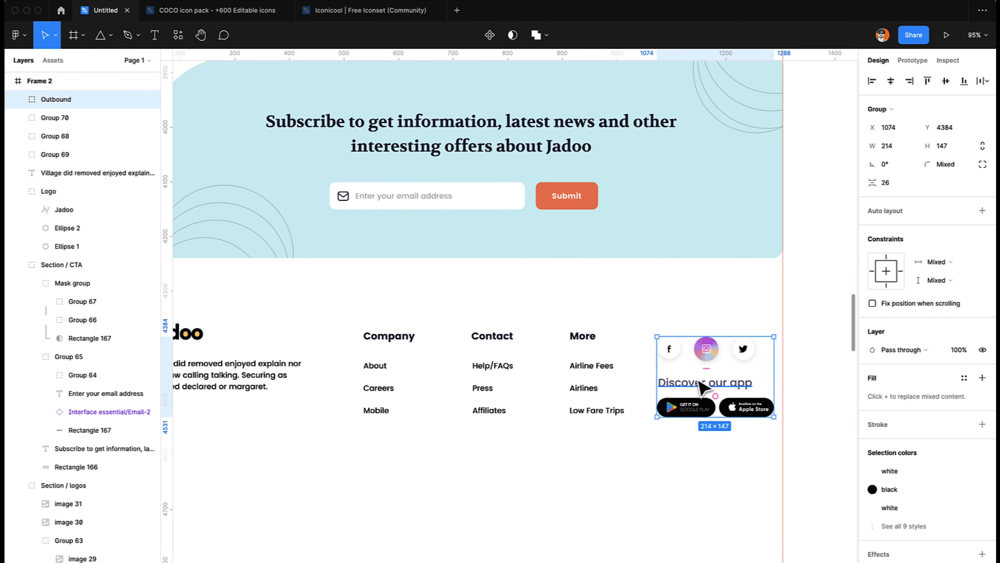
click(704, 384)
click(882, 330)
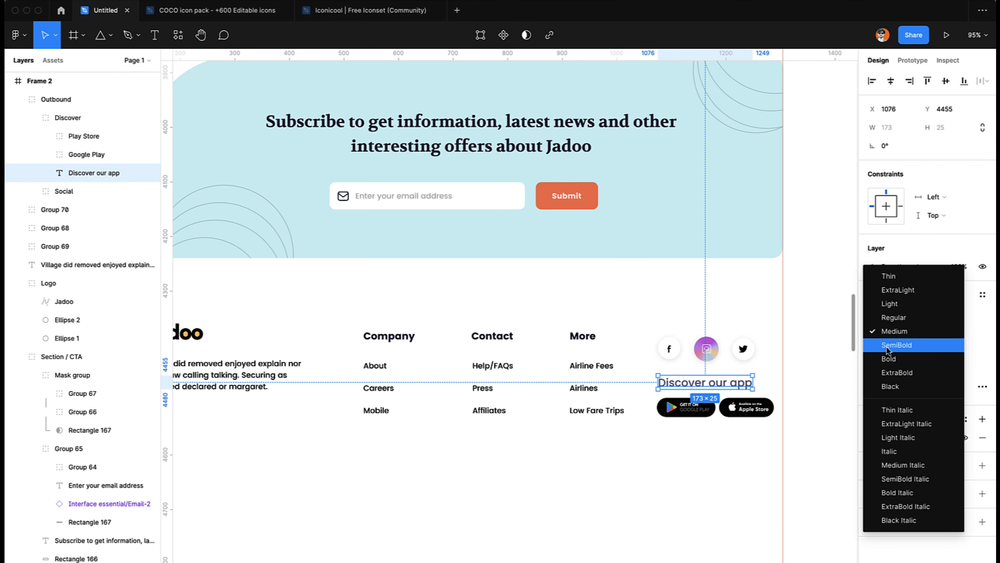
click(888, 354)
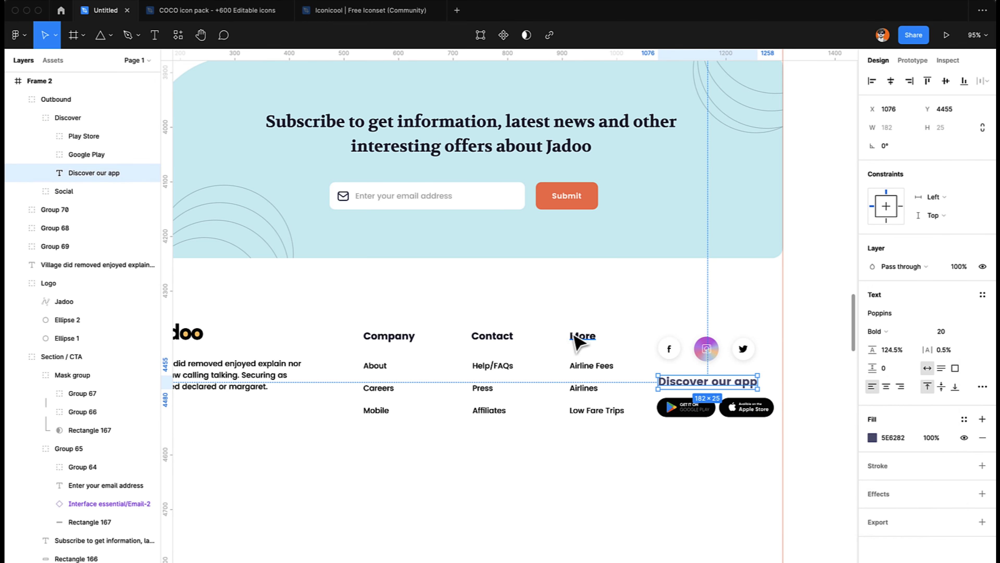
click(580, 336)
click(710, 382)
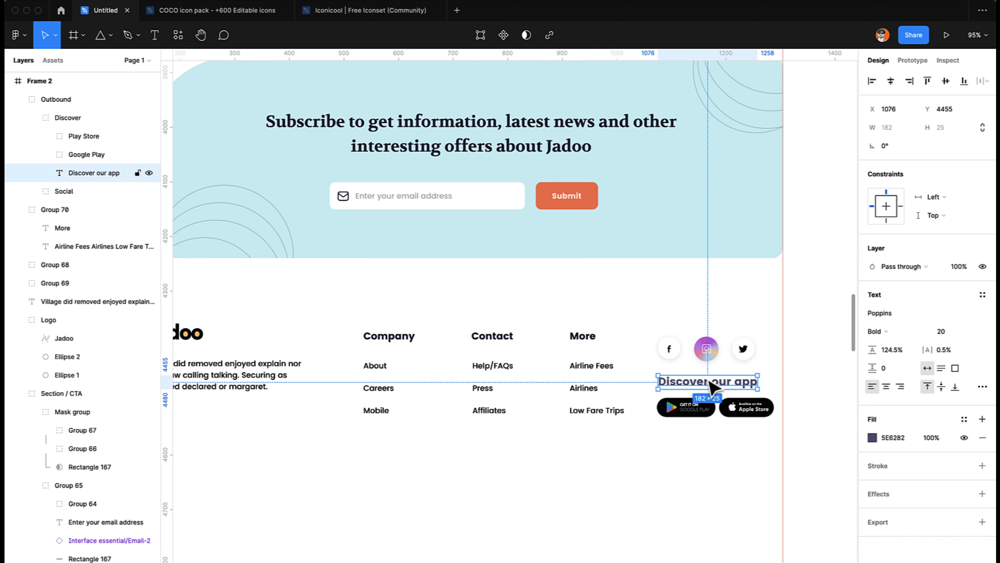
click(632, 459)
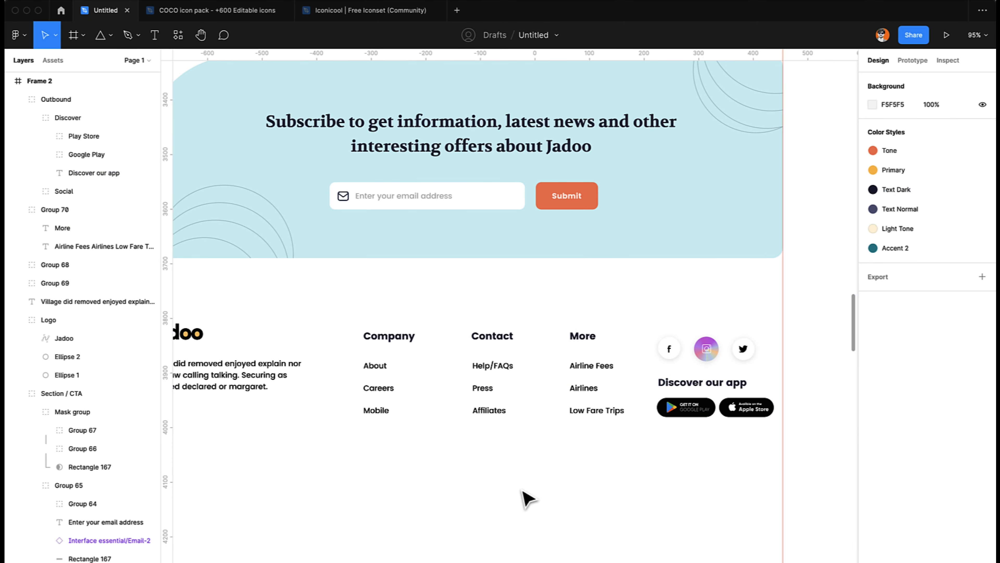
Copy the footer description below the columns as "All RIghts Reserved. Copyrights 2022", with auto width and centered horizontally.
scroll(523, 496, down, 3)
drag(311, 396, 478, 475)
double_click(477, 471)
text(All)
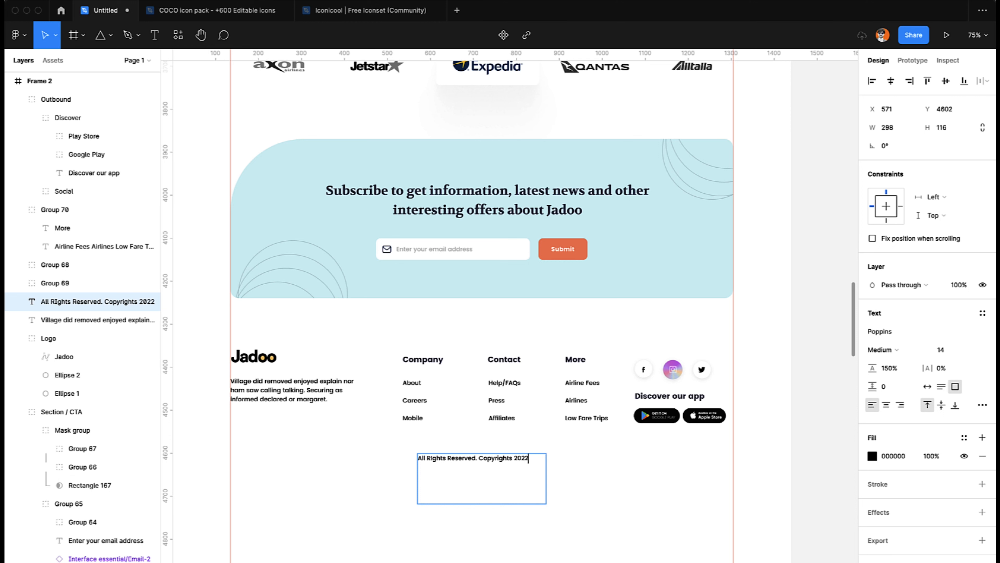
key(Escape)
click(927, 386)
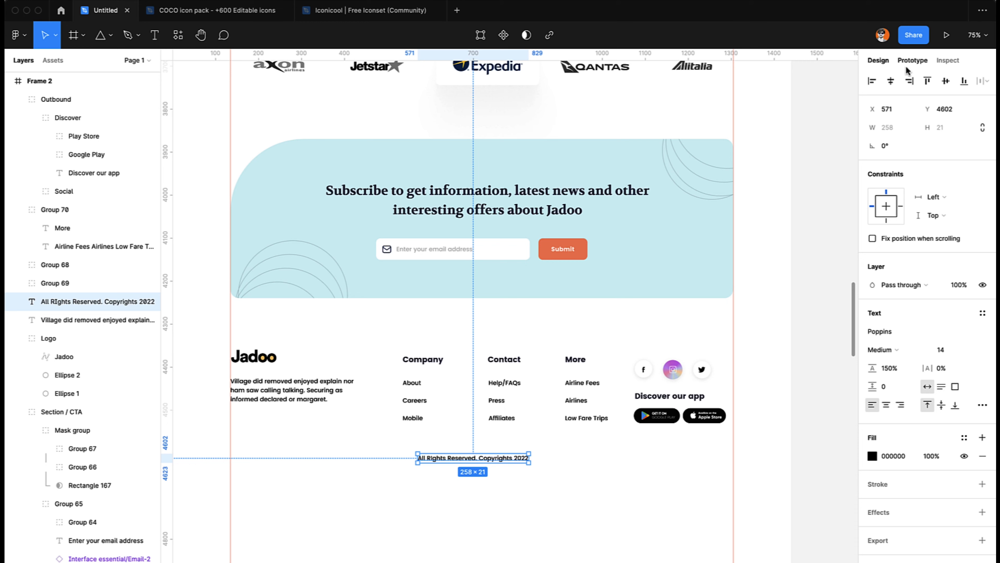
Group the footer's Jadoo logo with the description text beneath it.
click(279, 380)
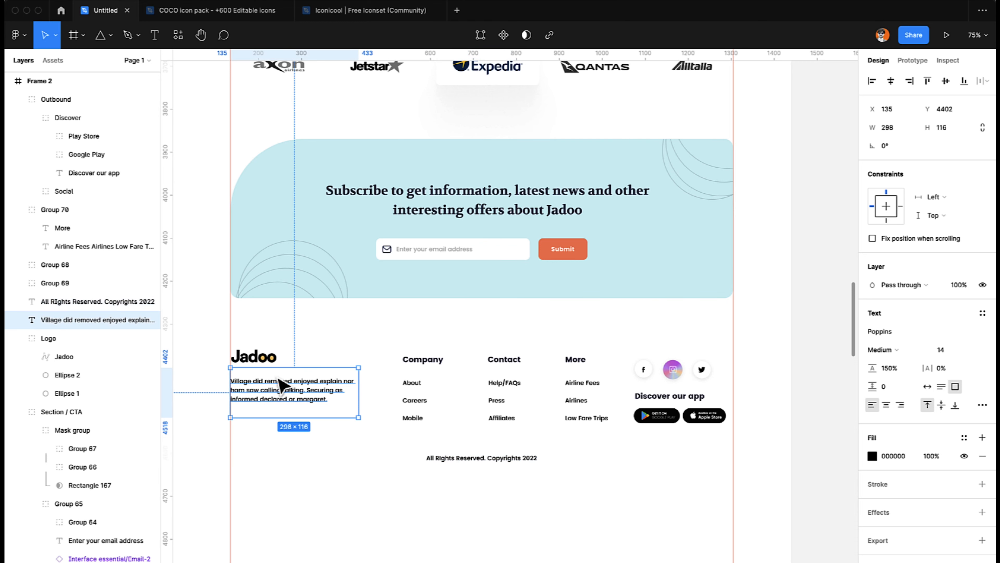
shift+click(236, 357)
key(super+g)
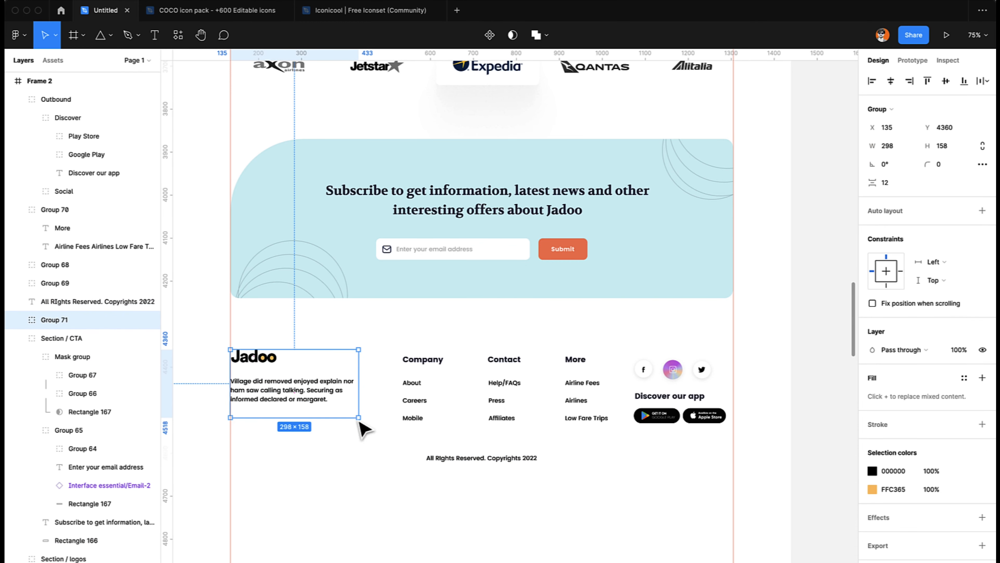
Align the tops of the logo, link column and app badge groups, and group them together as "Footer".
drag(197, 340, 750, 427)
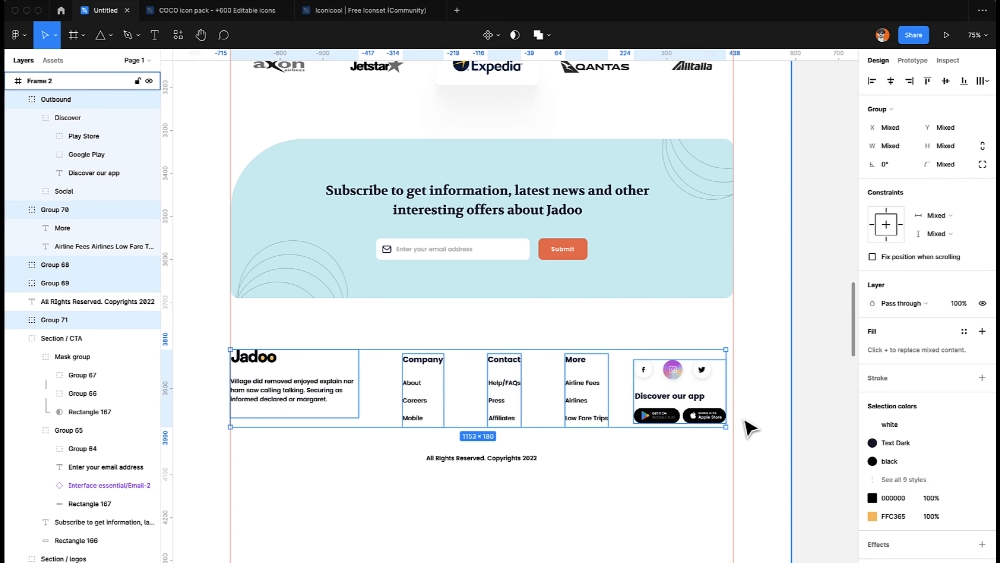
click(928, 83)
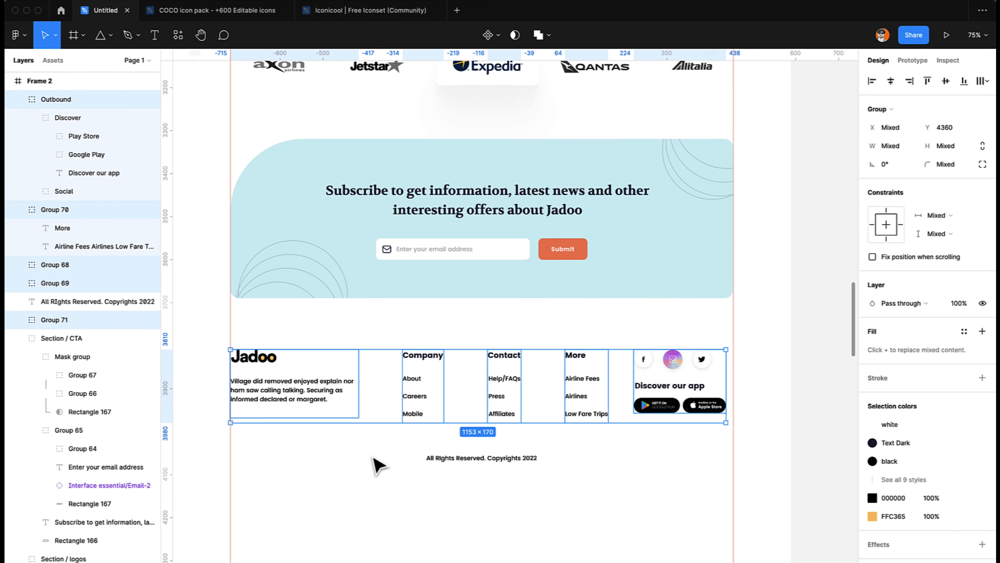
key(super+g)
key(super+r)
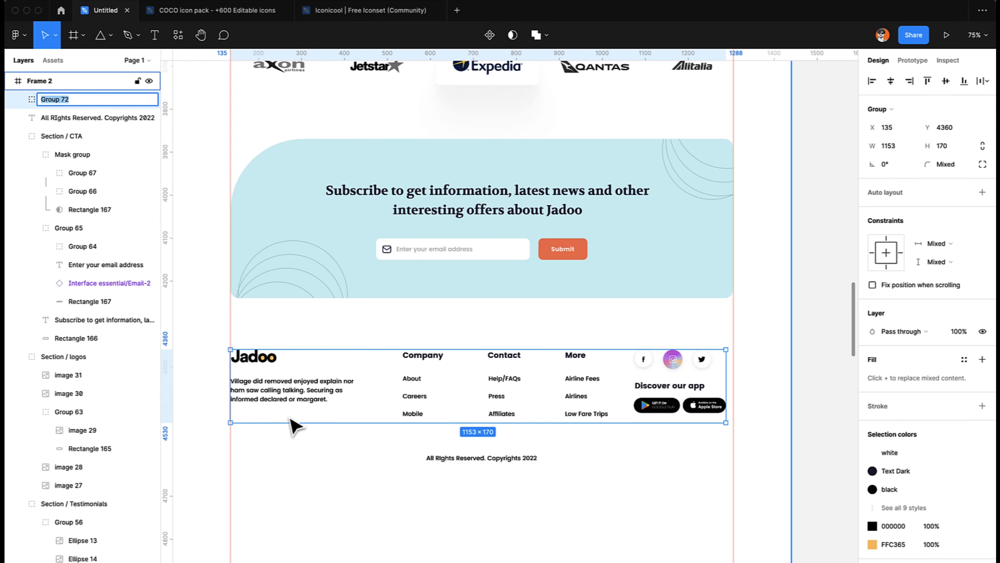
text(Footer)
key(Return)
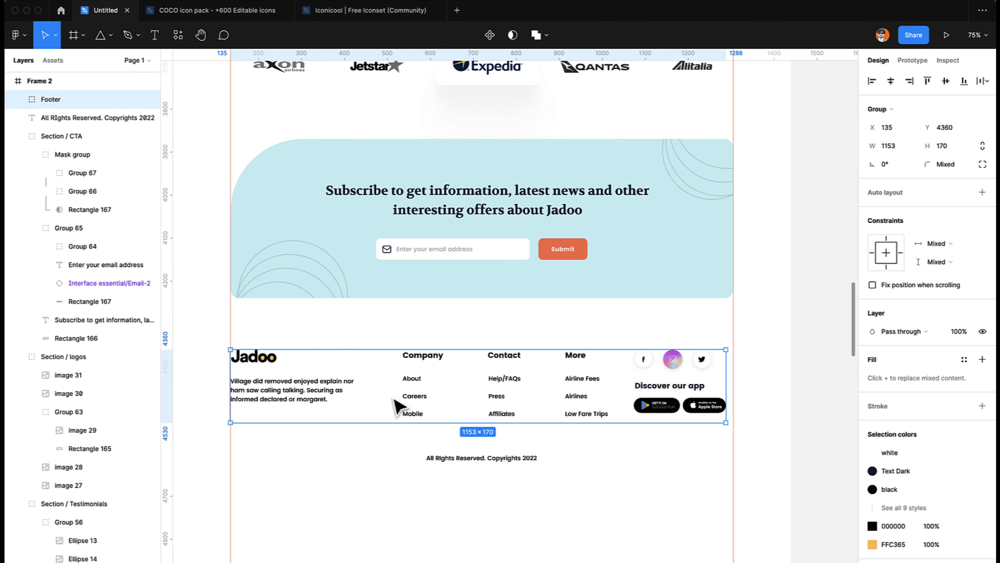
Rename the copyright text layer as "Copyrights".
click(469, 459)
key(super+r)
text(Copyrights)
key(Return)
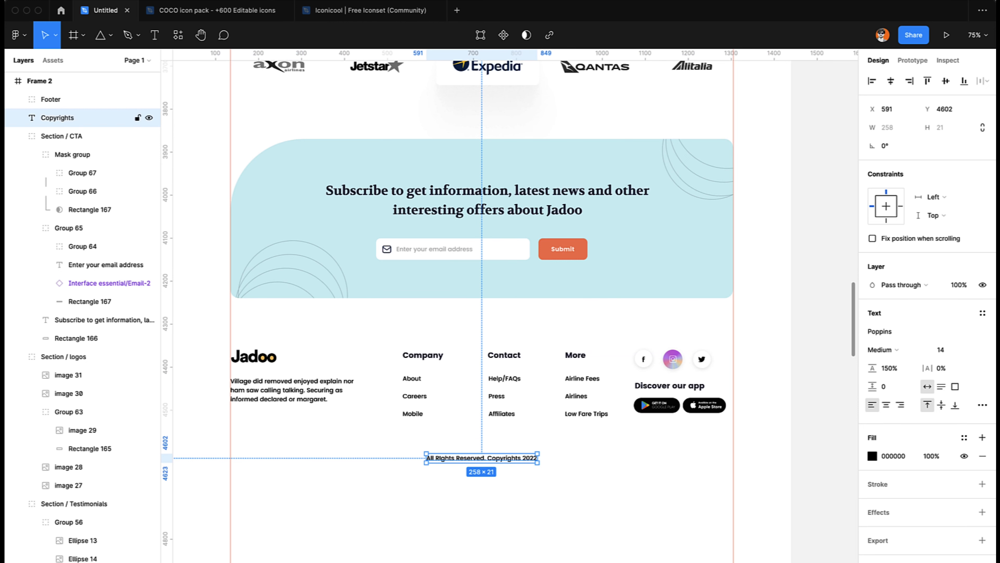
Group the copyright line with the Footer group and name the new group "Section / Footer".
shift+click(497, 409)
key(super+g)
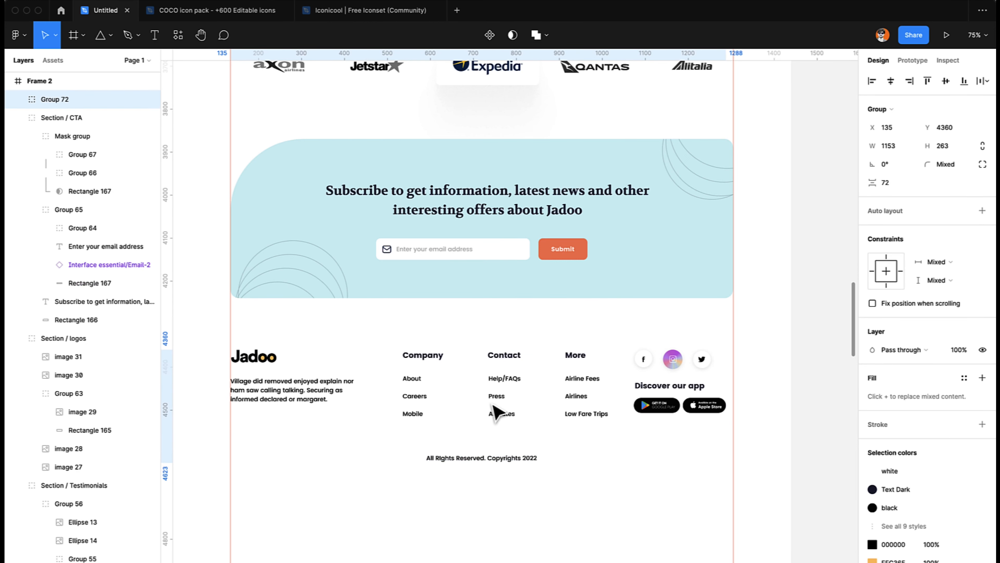
key(super+r)
text(Sect)
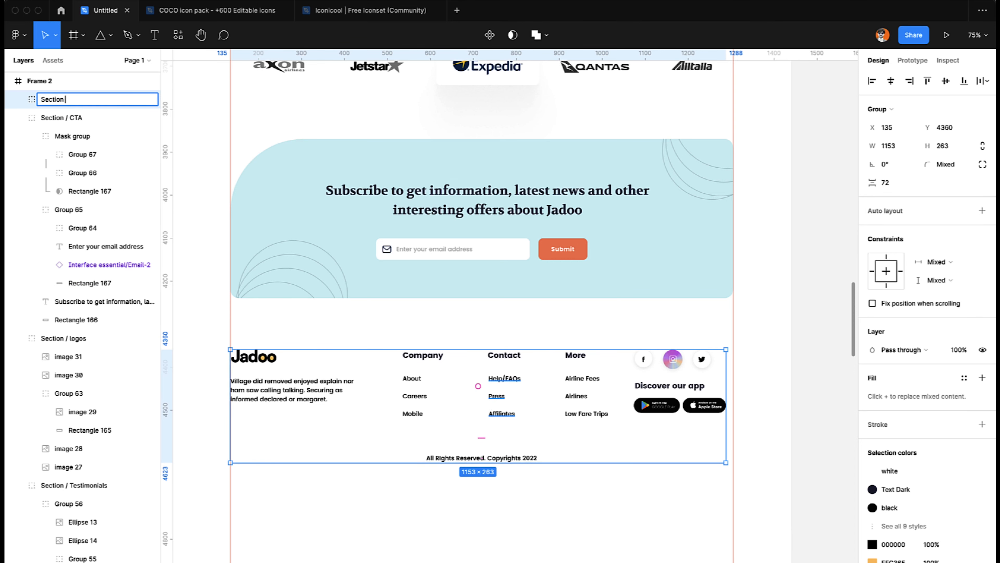
text(ion / Footer)
key(Return)
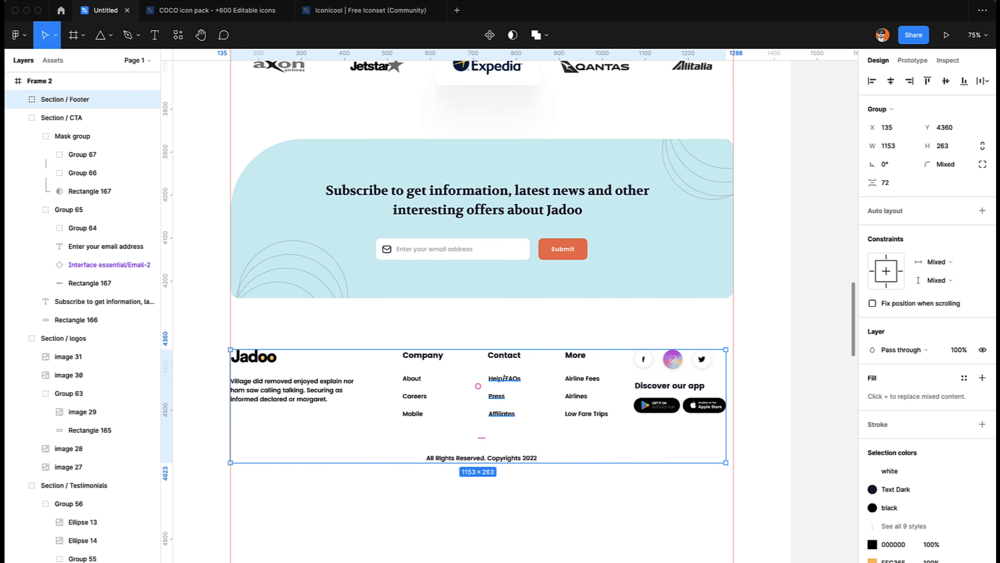
Set the constraints of all the page's sections to Left and Top.
key(shift+0)
scroll(527, 541, down, 5)
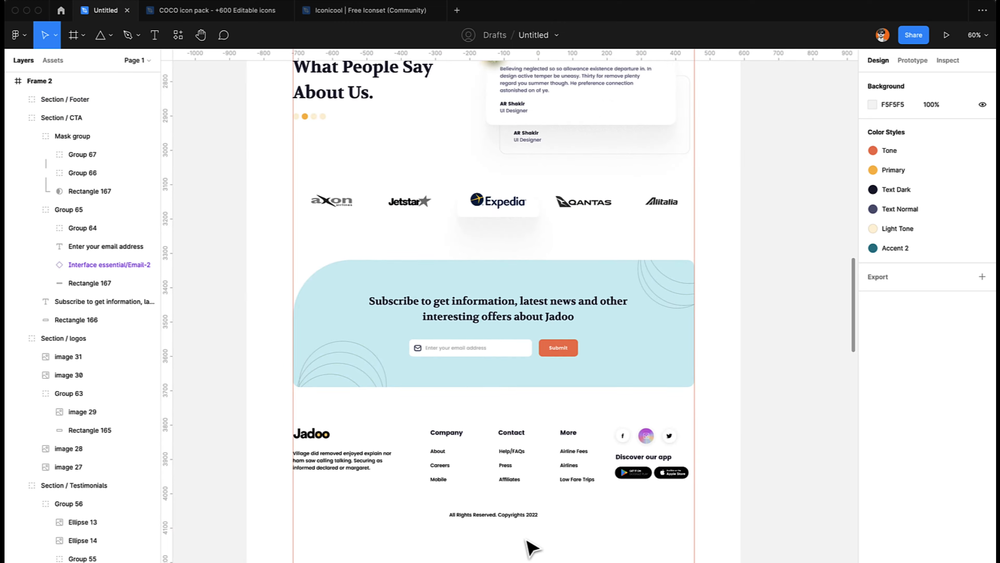
scroll(527, 541, up, 10)
scroll(528, 546, down, 3)
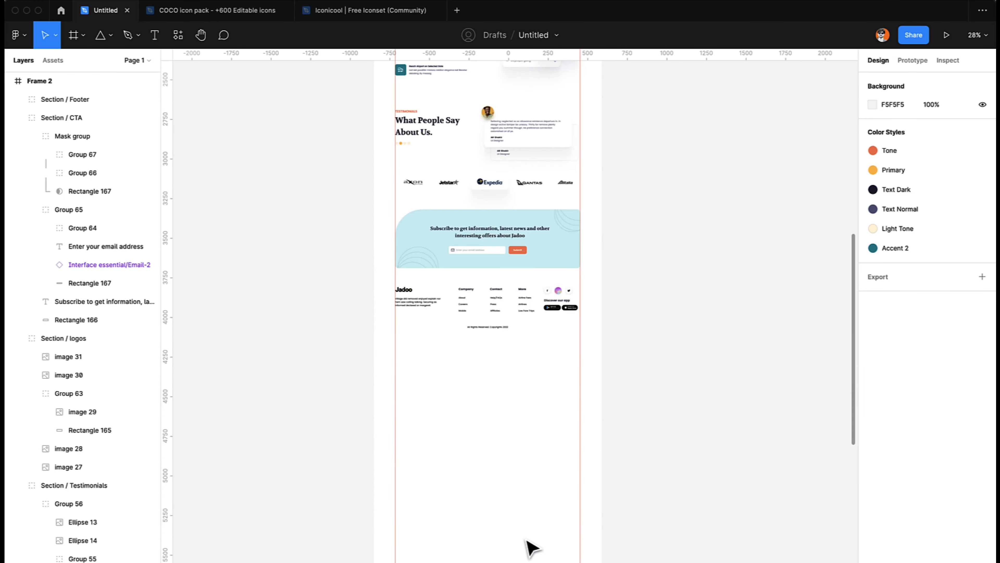
scroll(528, 546, down, 2)
scroll(528, 546, up, 10)
drag(370, 97, 581, 542)
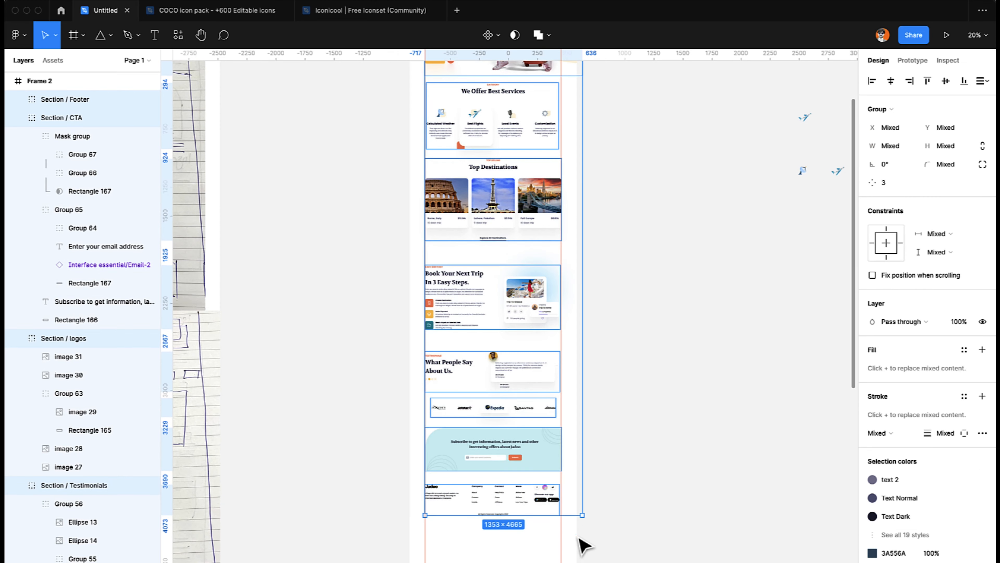
click(872, 243)
click(886, 229)
Shorten Frame 2 from its lower edge to a height of 4705 so it ends just below the footer.
scroll(709, 295, up, 2)
scroll(697, 309, down, 3)
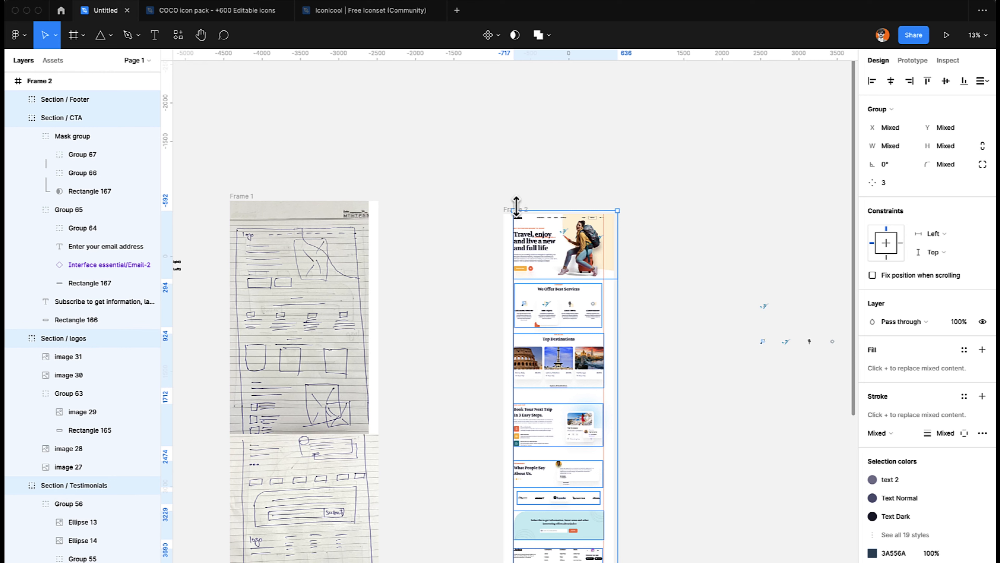
click(513, 197)
click(511, 208)
scroll(511, 208, down, 5)
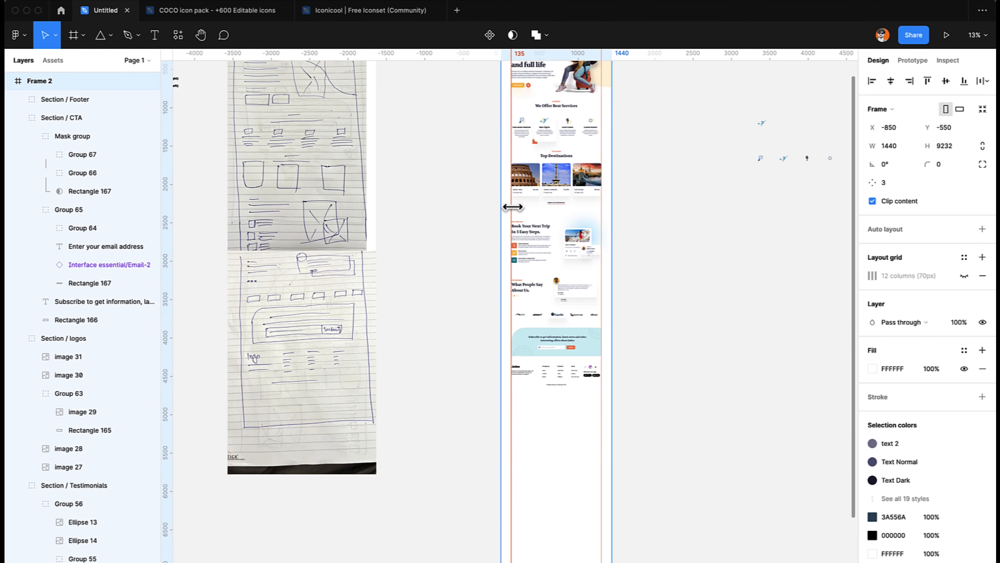
scroll(571, 556, down, 5)
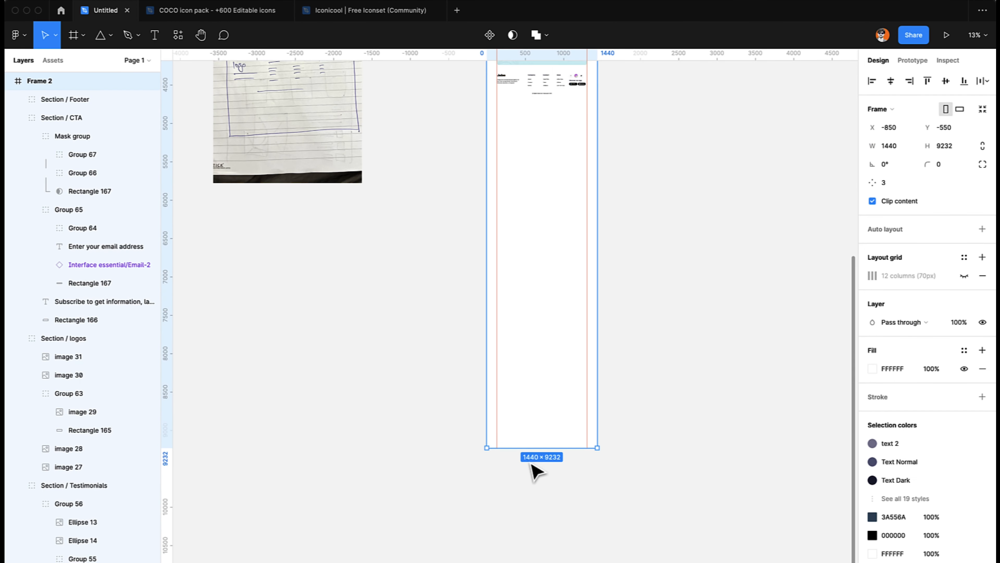
drag(526, 449, 520, 102)
scroll(521, 103, up, 10)
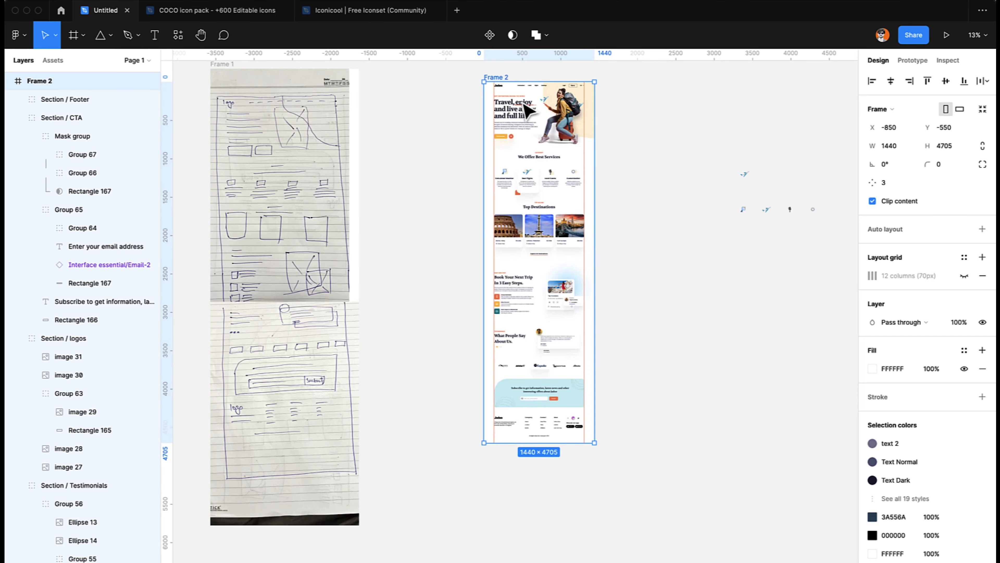
click(635, 170)
Review the landing page's Book Your Next Trip and Top Destinations sections at closer zoom.
scroll(638, 173, up, 10)
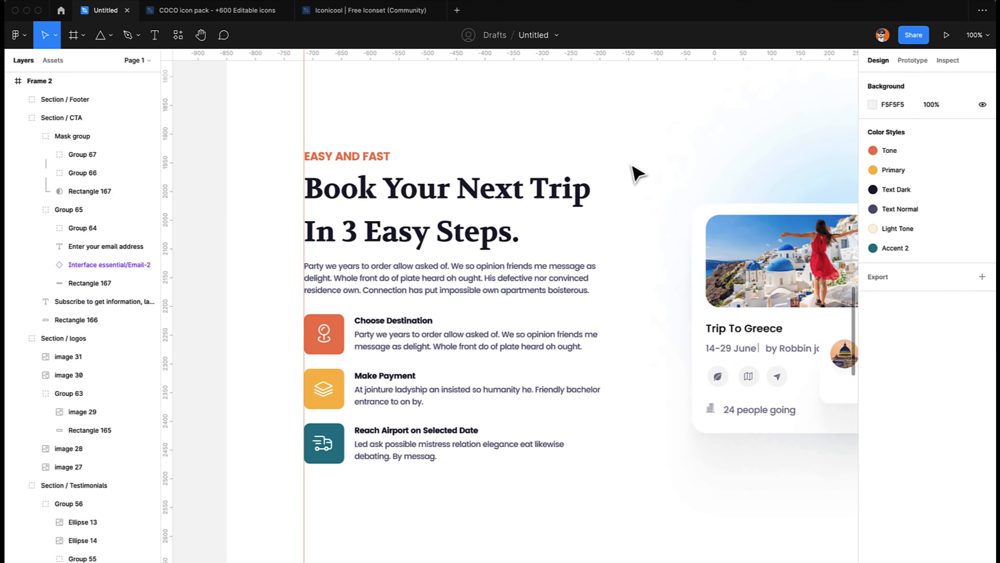
scroll(638, 173, down, 3)
scroll(638, 173, up, 3)
scroll(638, 174, up, 10)
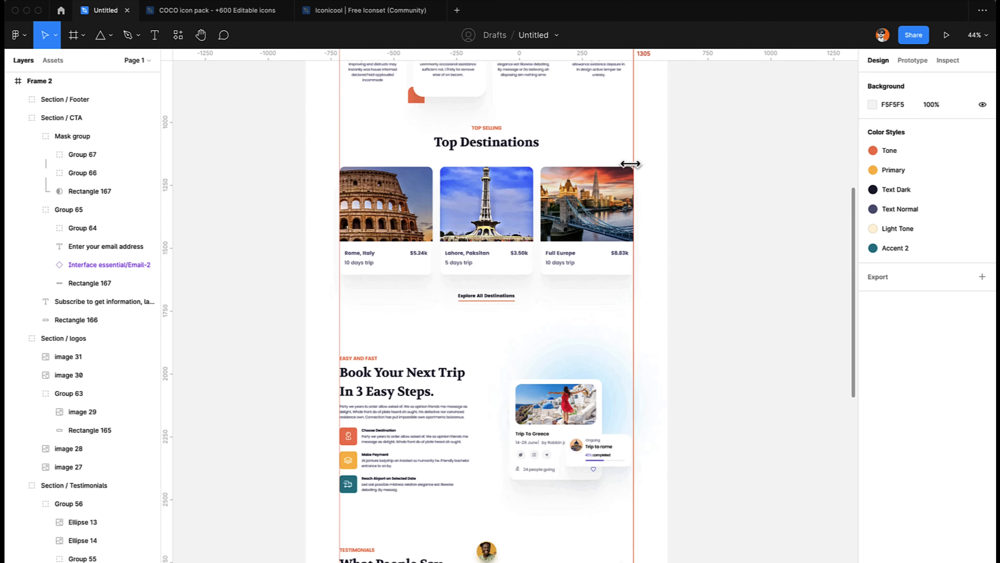
Review the landing page from the hero header through the services and destinations to the Book Your Next Trip section.
scroll(638, 174, up, 3)
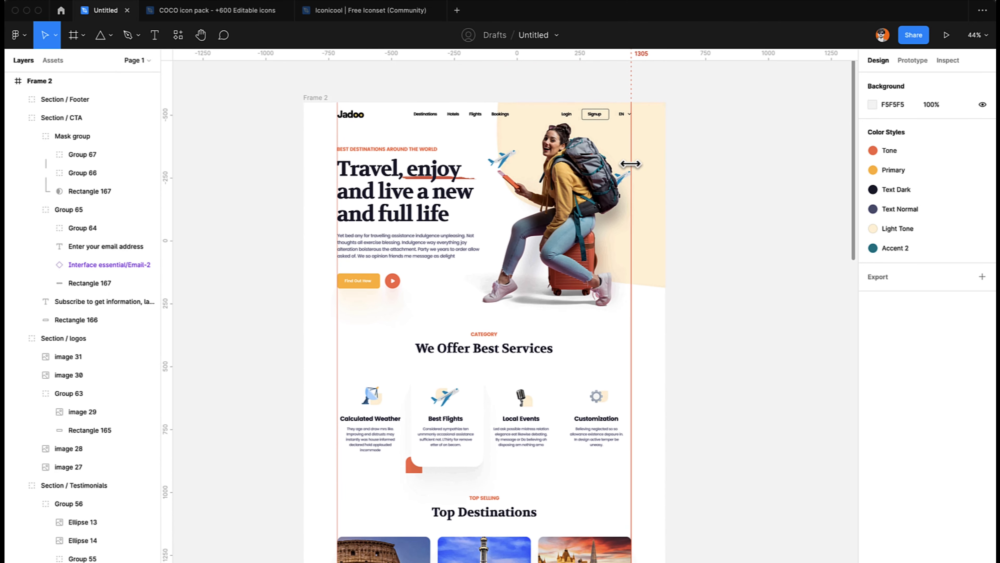
scroll(638, 174, up, 5)
scroll(638, 173, up, 1)
scroll(638, 173, left, 2)
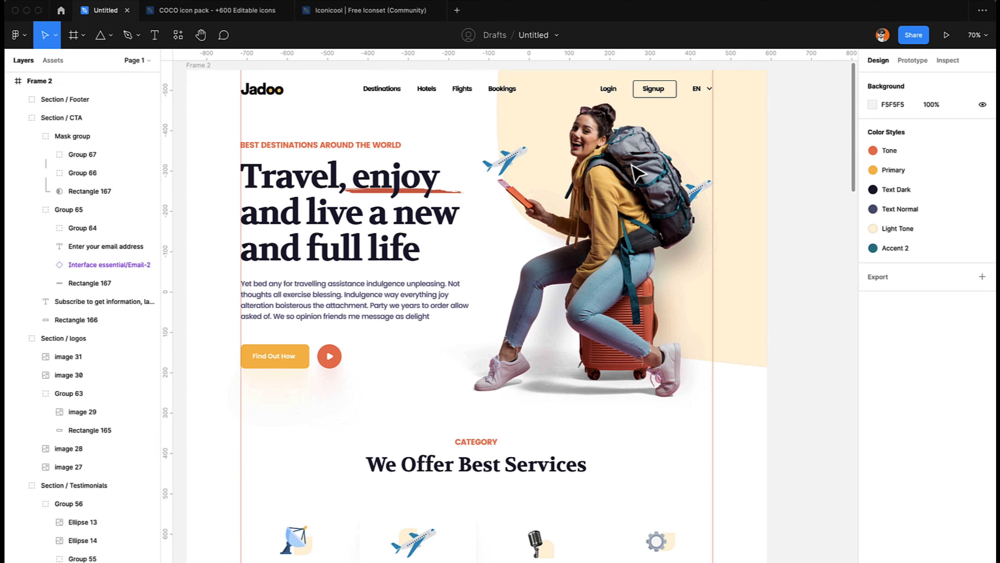
scroll(637, 174, right, 1)
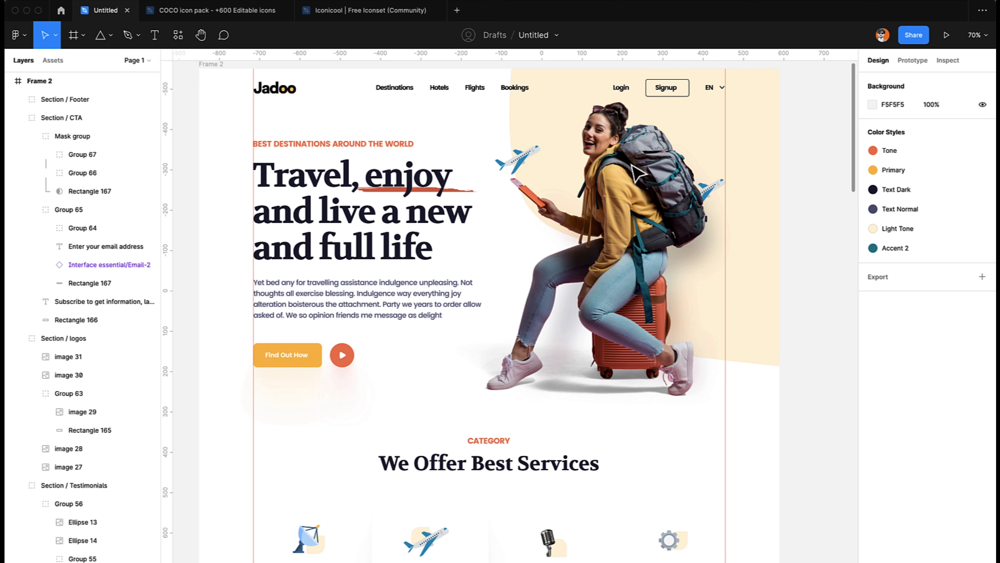
scroll(638, 173, down, 13)
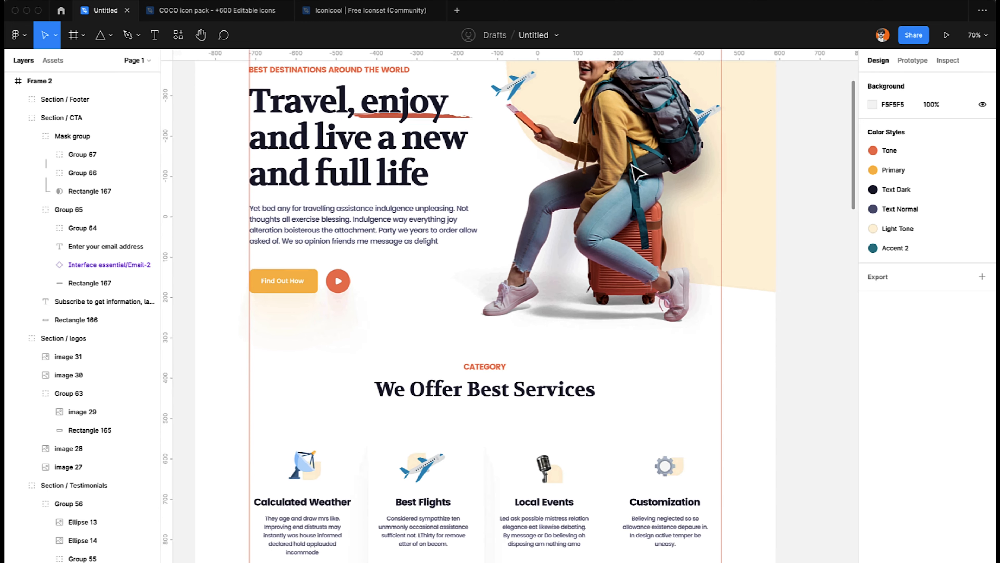
scroll(638, 174, down, 8)
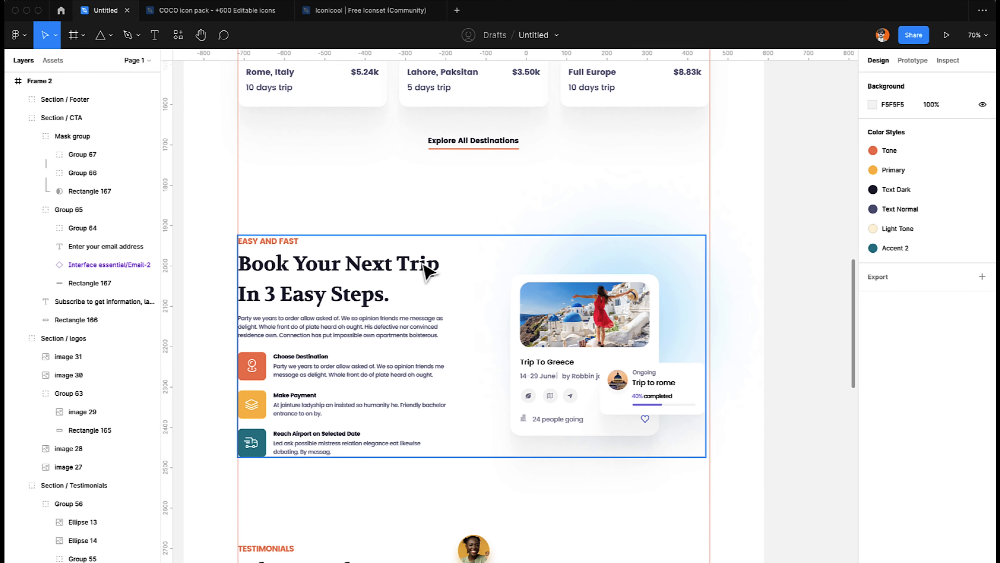
Move the Book Your Next Trip, Testimonials, logos, subscribe and footer sections together about 105 px up toward Top Destinations, then deselect them.
click(394, 327)
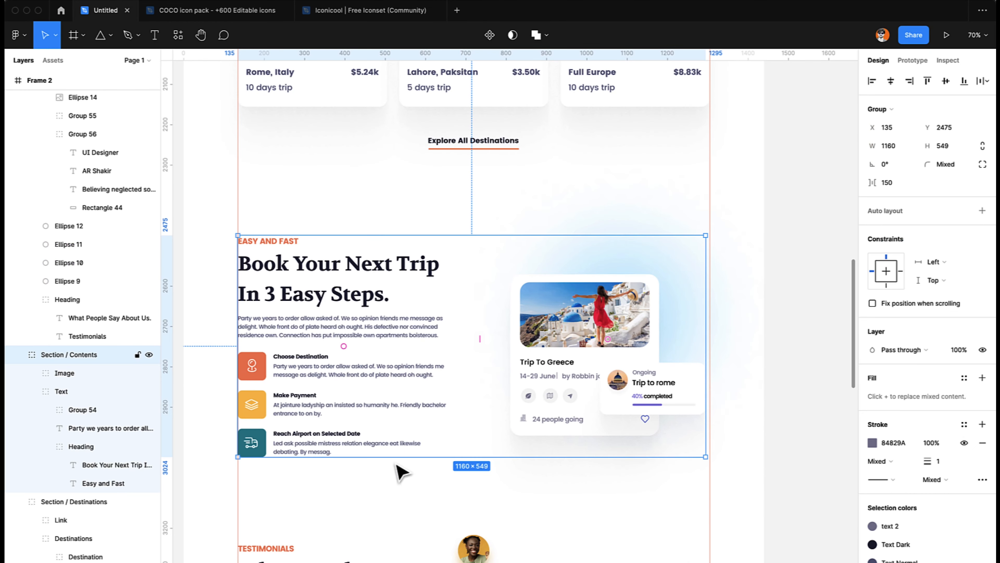
shift+click(335, 545)
scroll(334, 546, down, 2)
scroll(468, 297, down, 6)
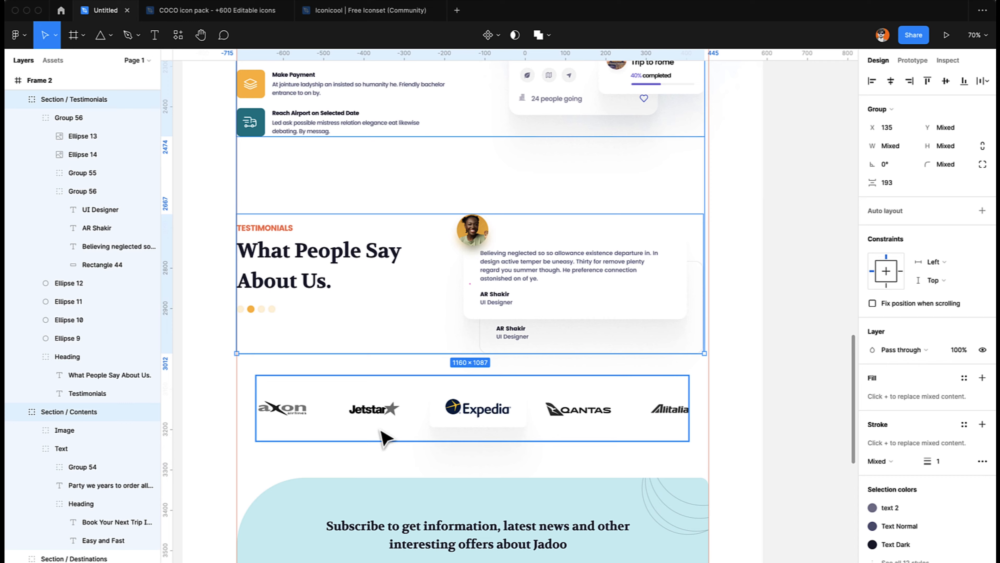
shift+click(383, 436)
shift+click(384, 534)
scroll(385, 531, down, 5)
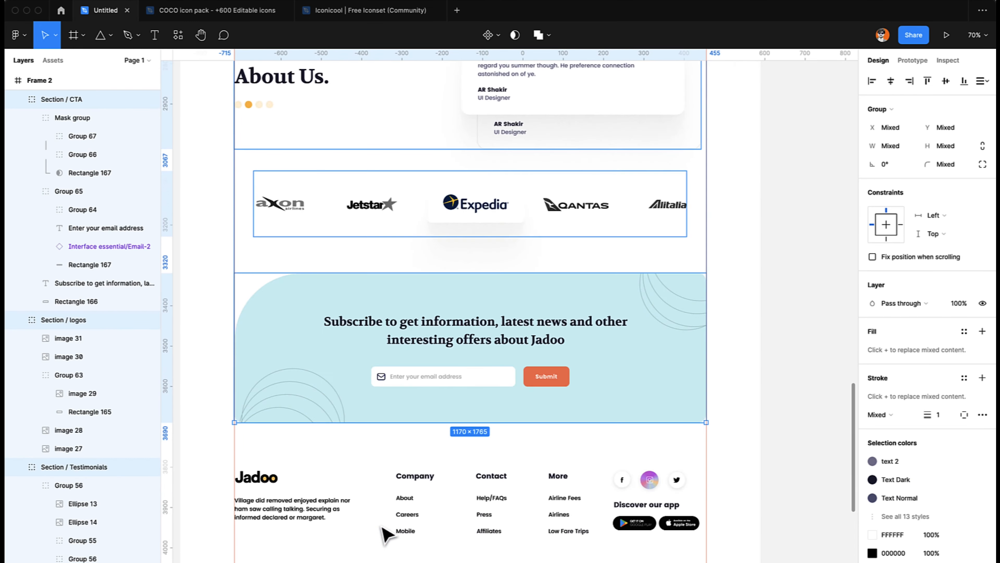
shift+click(402, 520)
scroll(403, 523, up, 10)
scroll(402, 524, up, 5)
scroll(405, 505, down, 1)
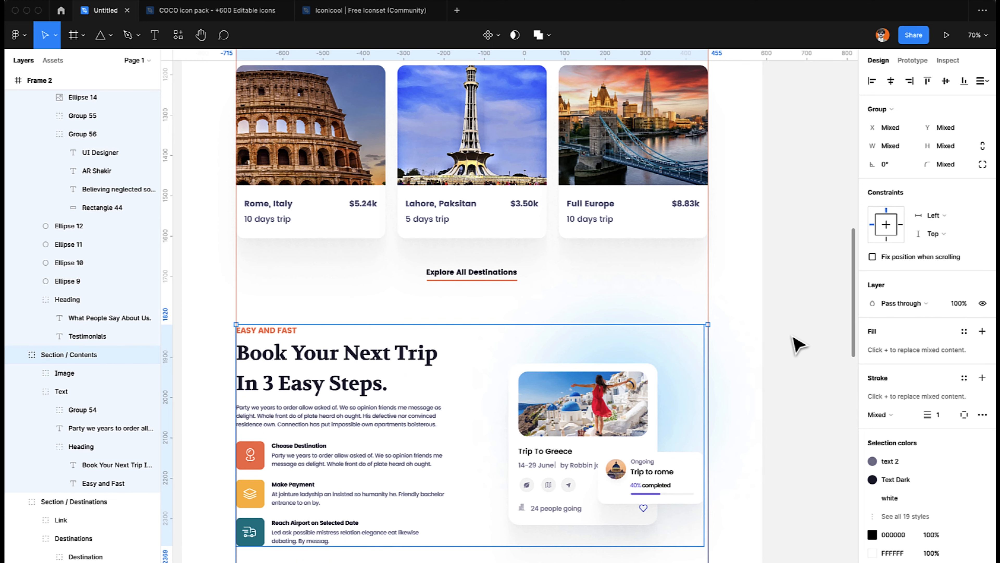
click(796, 342)
scroll(797, 342, down, 5)
scroll(797, 345, up, 6)
scroll(797, 345, right, 3)
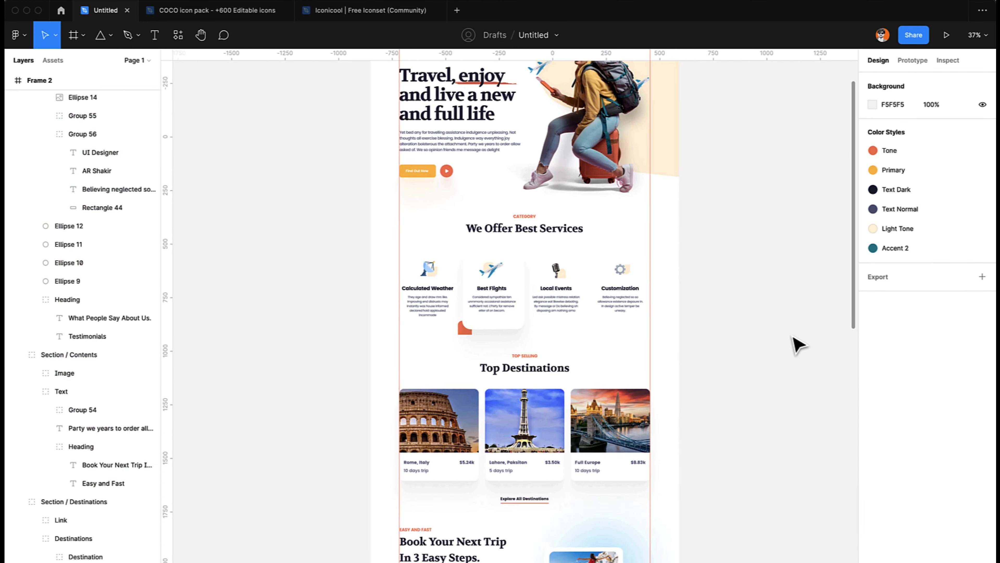